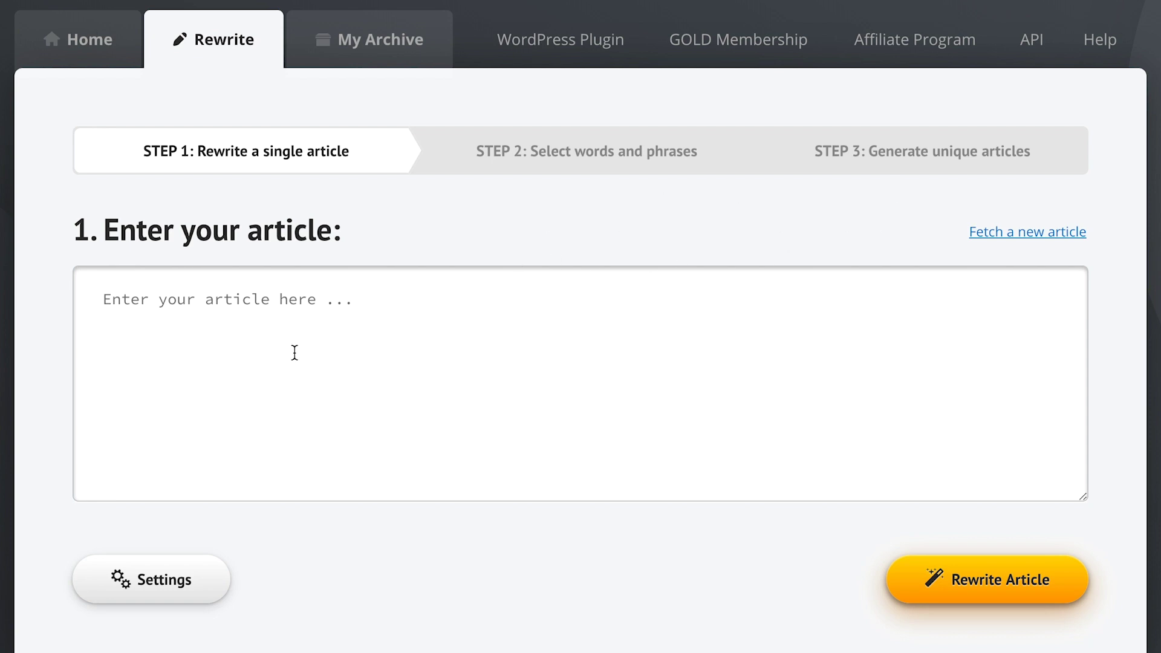
Search Fetch a New Article for 'guitar lessons' and scroll through the matching articles.
left_click(125, 308)
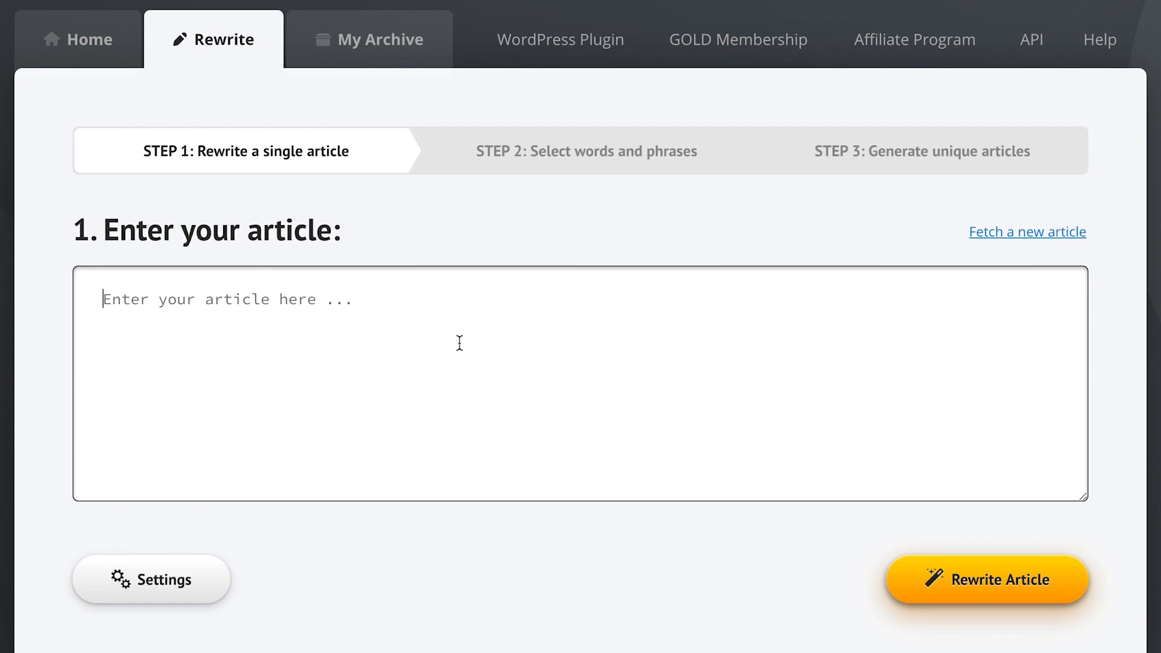
left_click(683, 245)
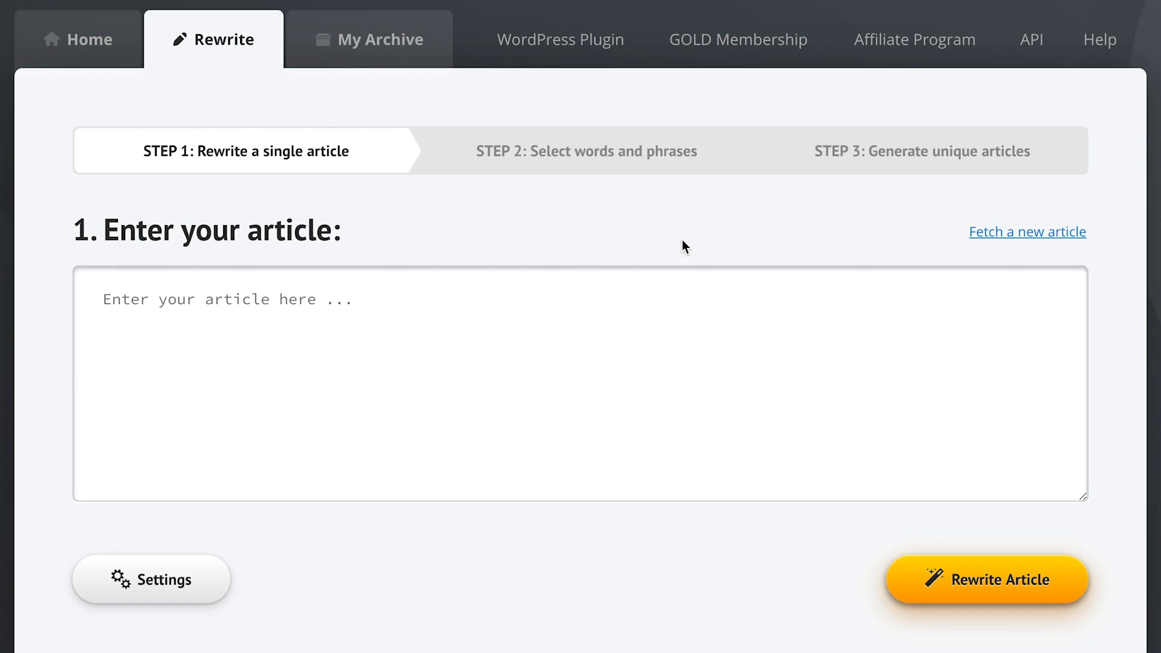
left_click(988, 239)
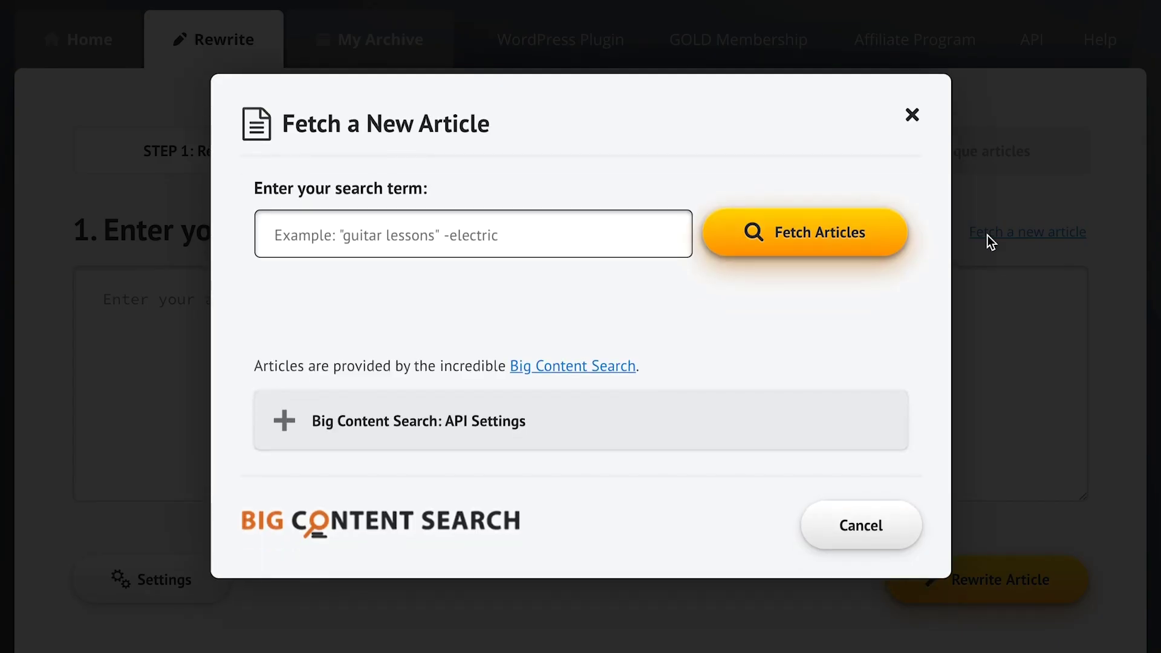
type("guitar lessons")
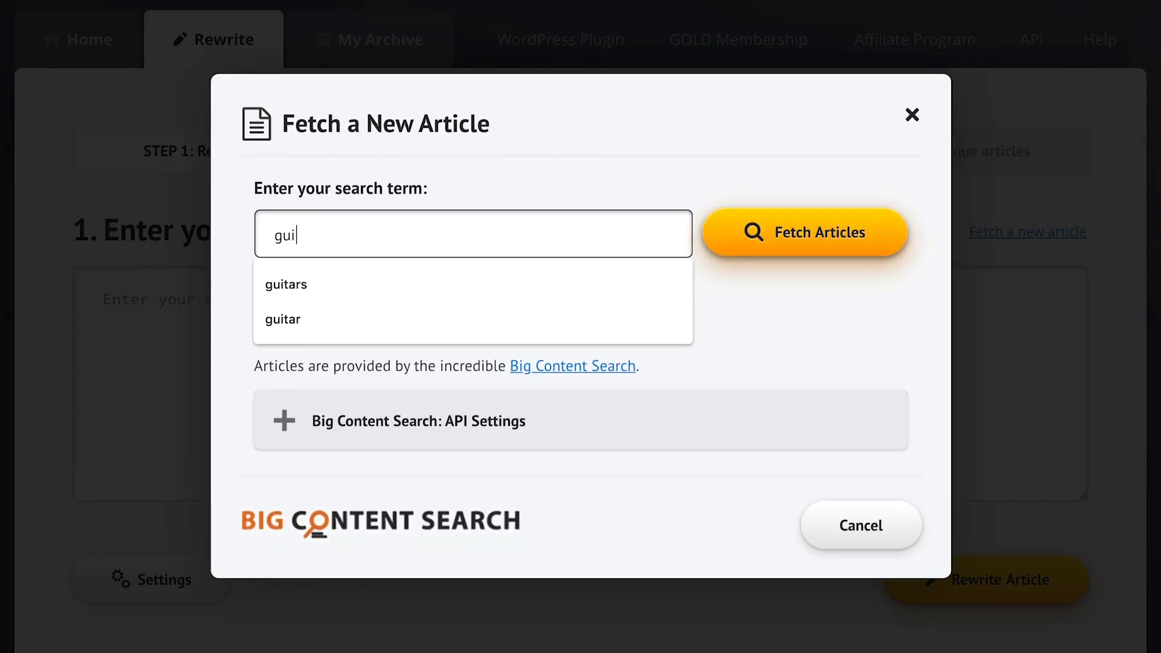
left_click(856, 237)
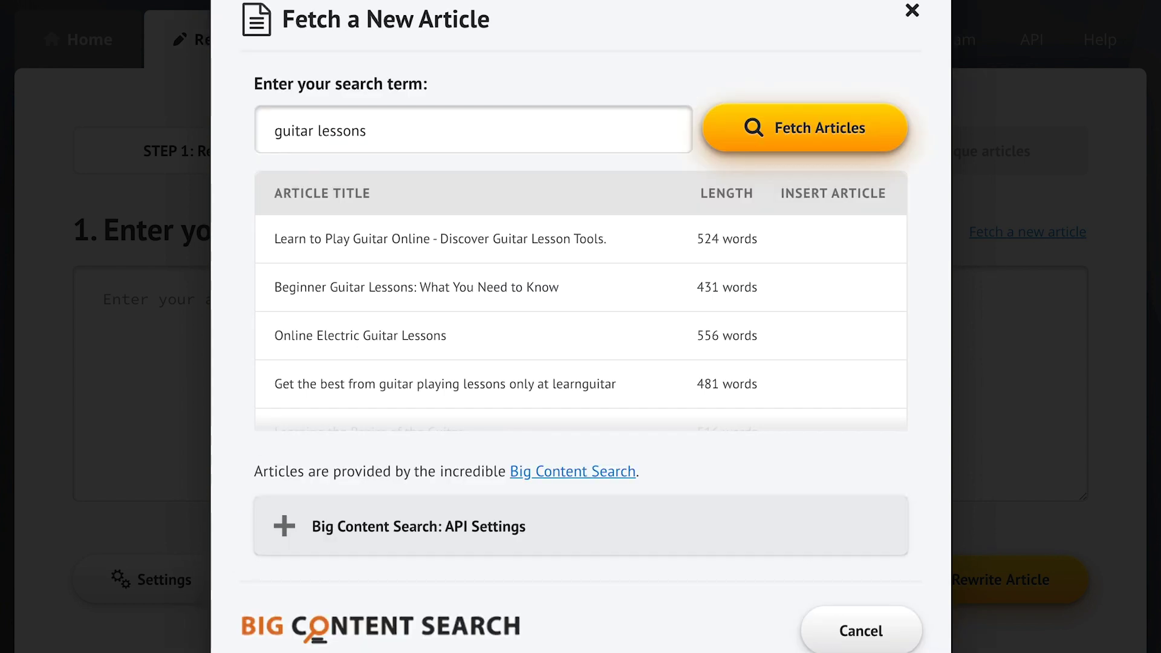
mouse_move(738, 302)
scroll(737, 300, "down", 2)
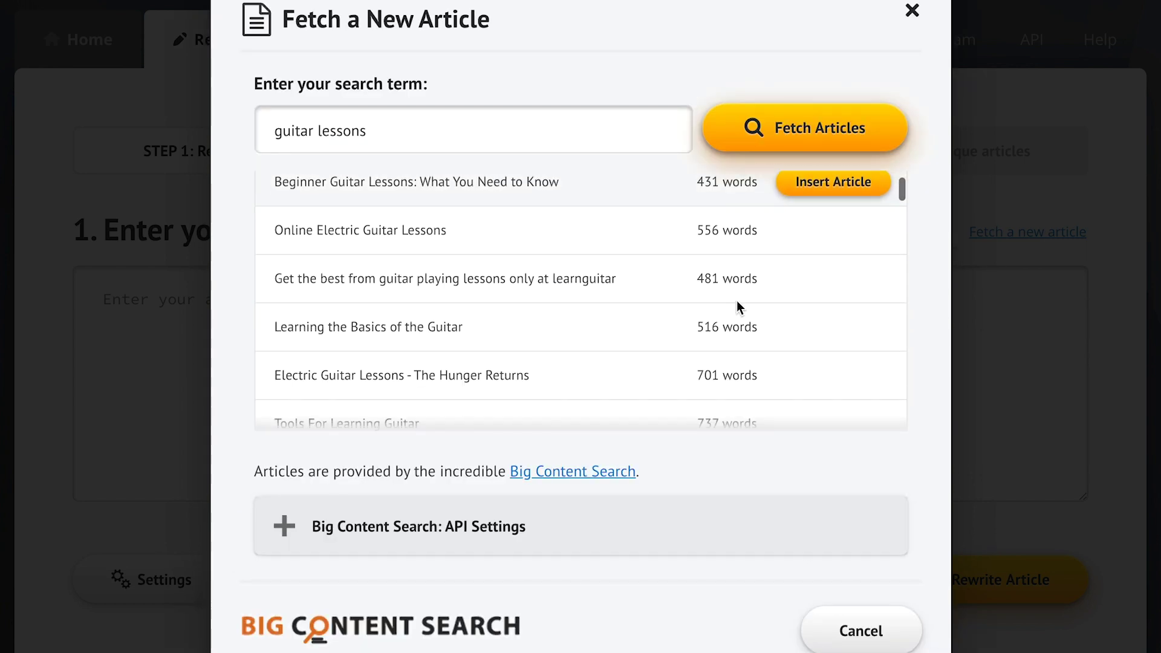
Insert 'Learning the Basics of the Guitar' and paste two vacation-booking sentences above its title.
mouse_move(776, 298)
left_click(846, 308)
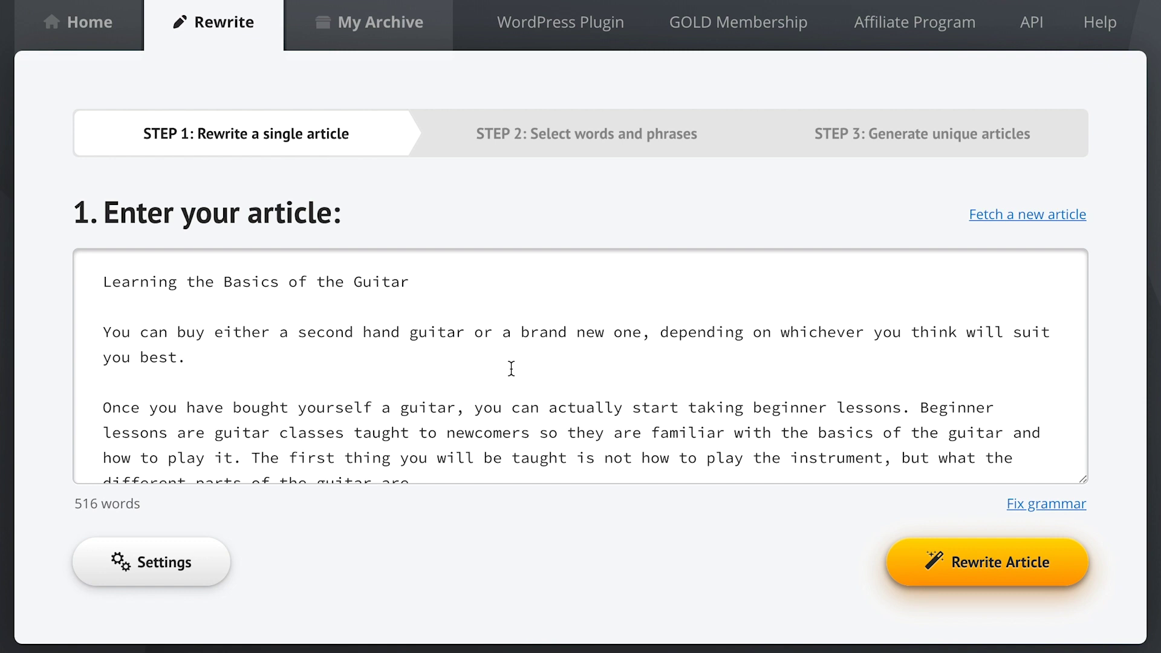
left_click(104, 282)
type("John can relax and read a book because his kids can book the vacation for him.  Once it's booked, he will enjoy an excellent movie and drink wine, beer, or whiskey.")
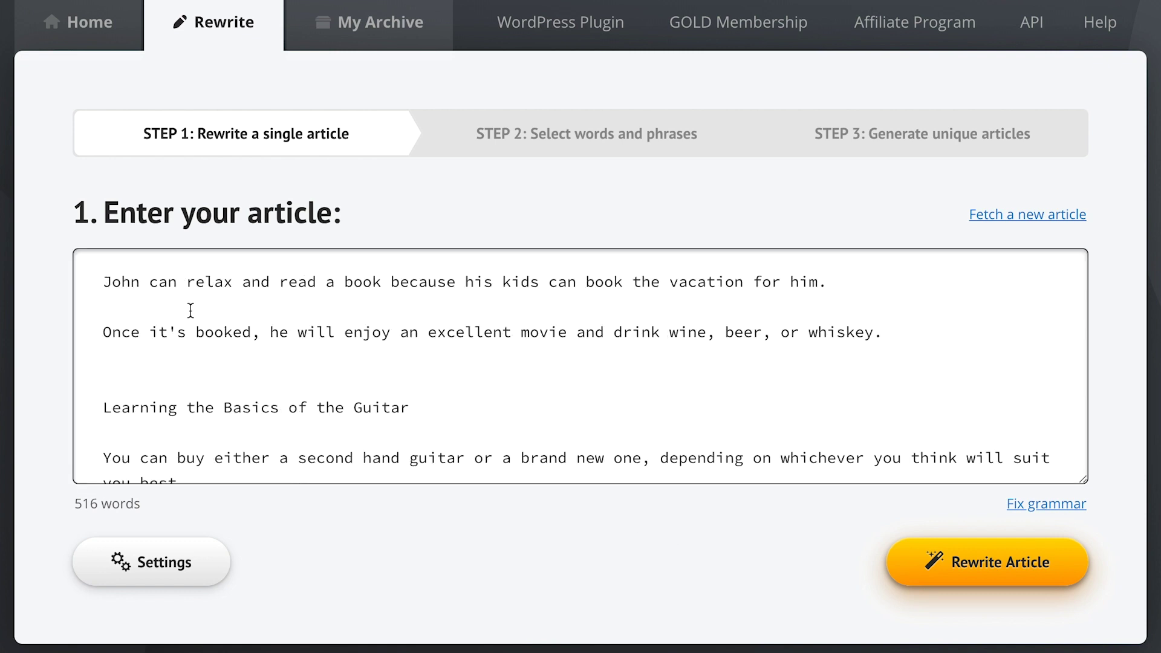
left_click(611, 531)
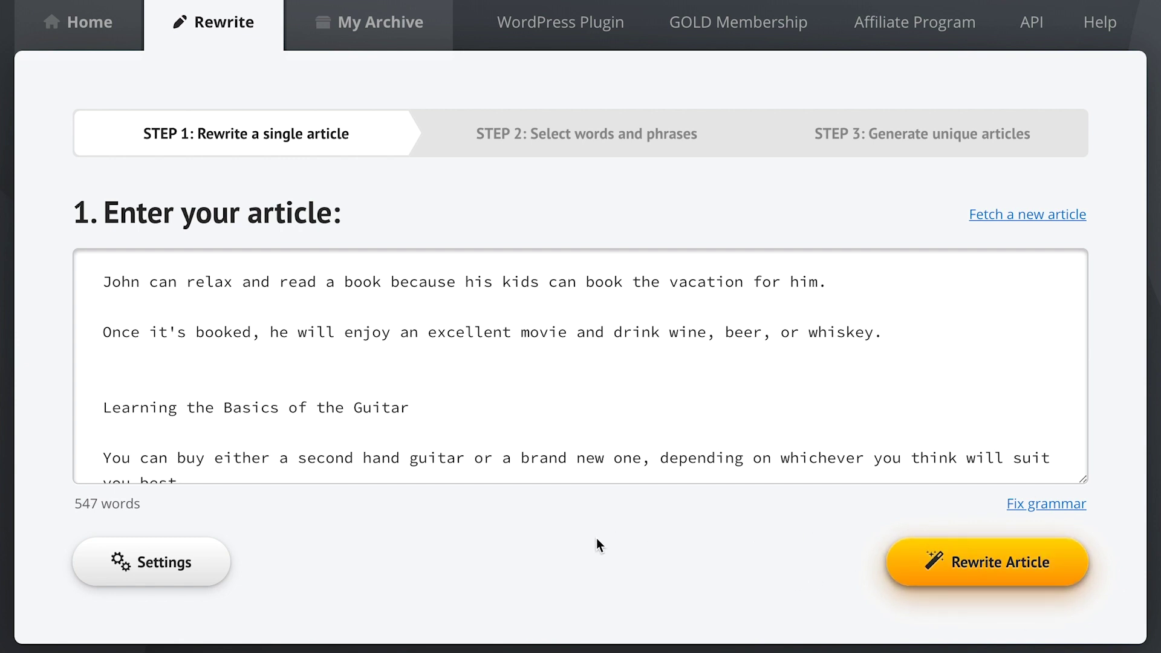
Enable automatic phrase and sentence restructuring, reviewing its explanation and Words & Phrases, then confirm.
left_click(147, 565)
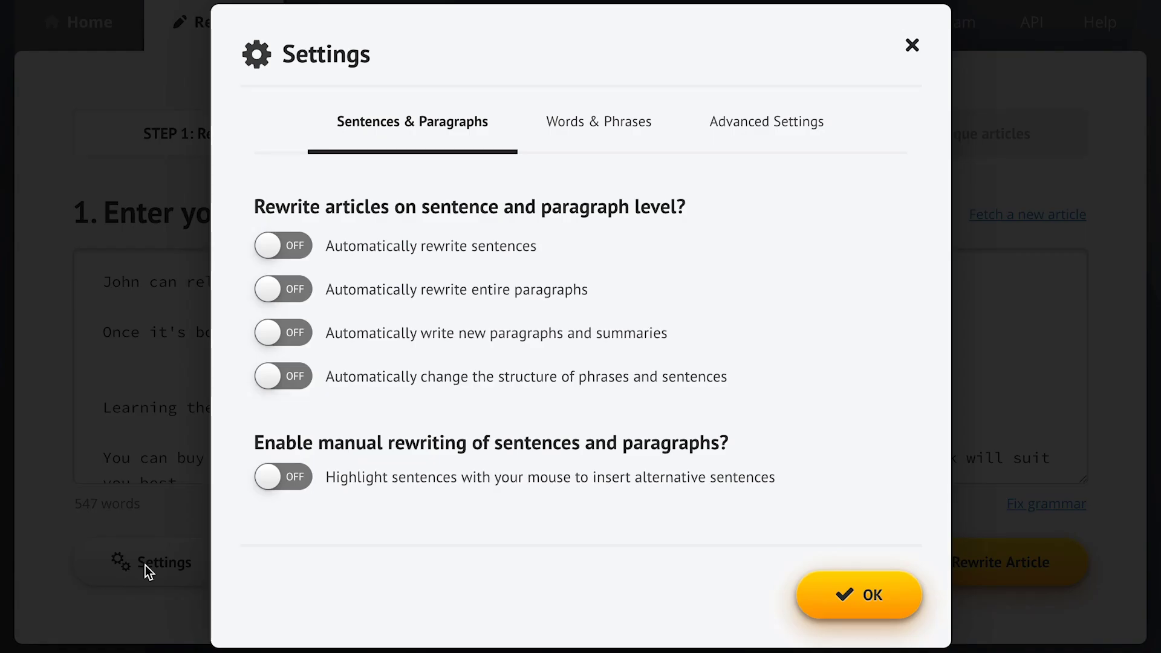
mouse_move(390, 308)
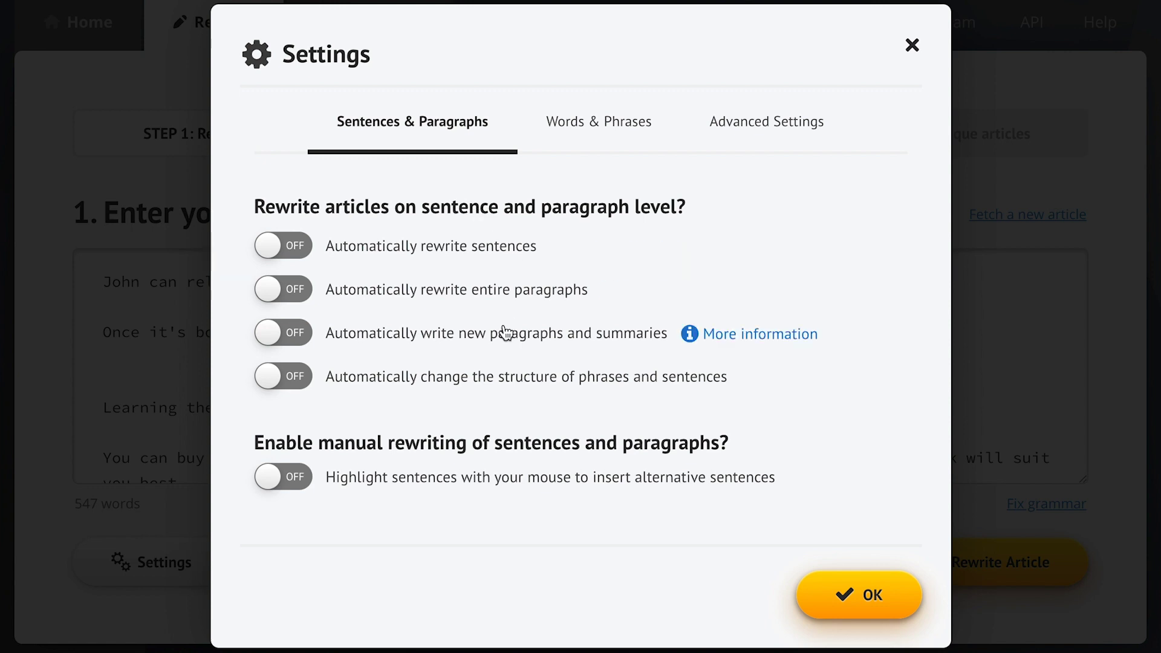
left_click(422, 385)
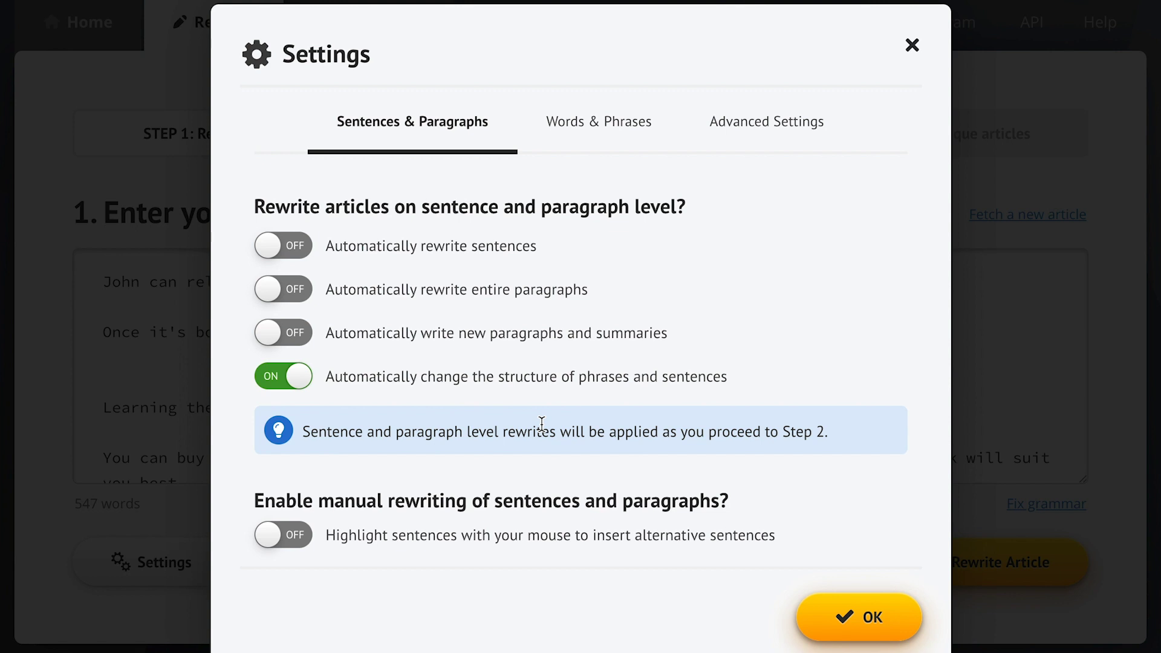
left_click(785, 379)
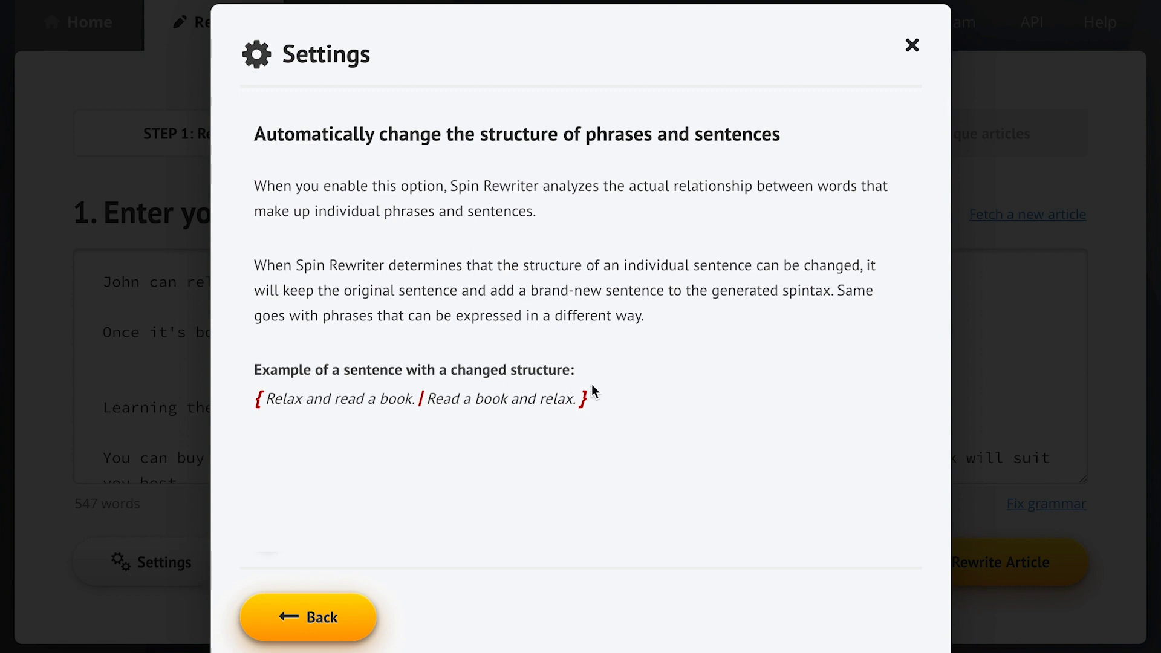
left_click(315, 617)
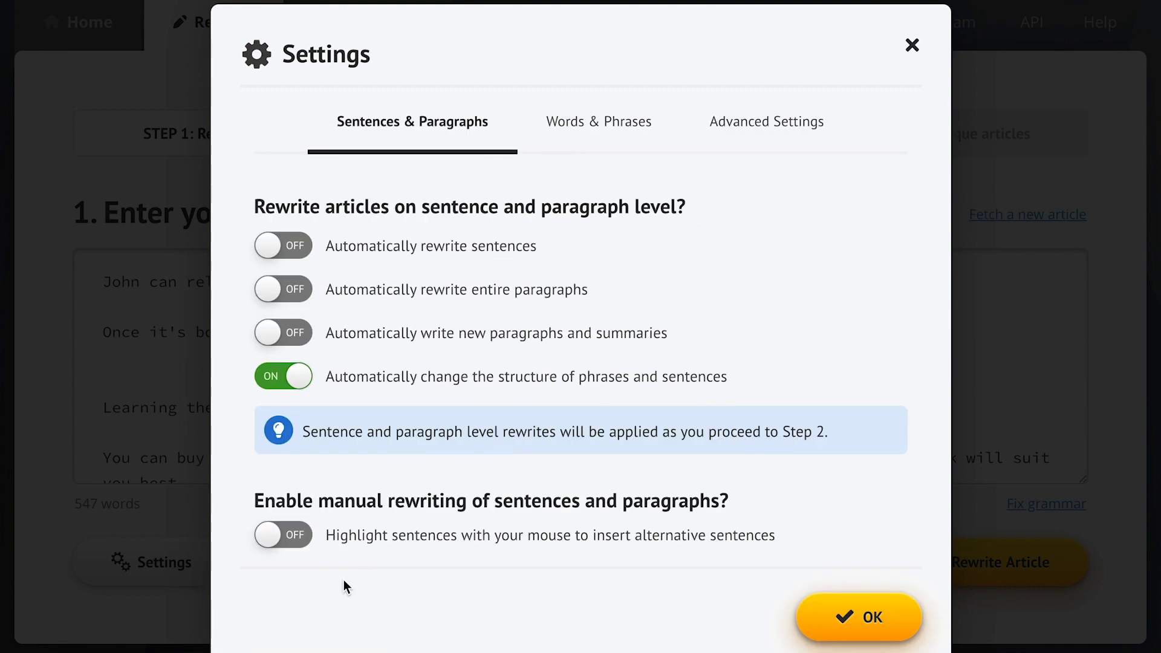
left_click(586, 139)
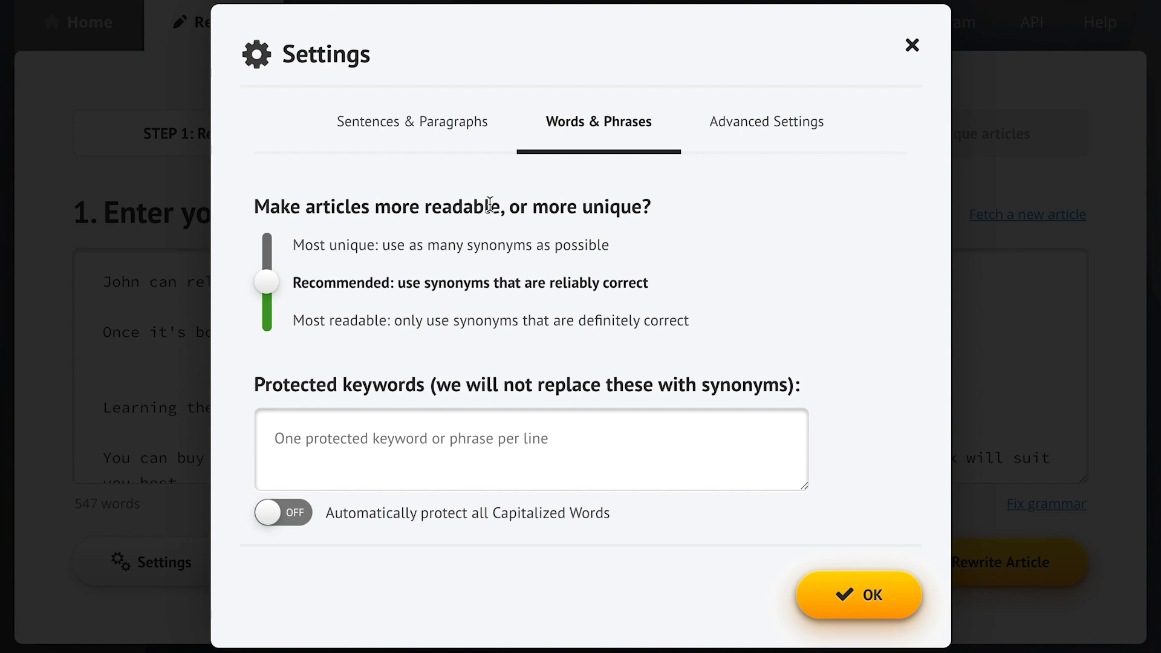
left_click(415, 128)
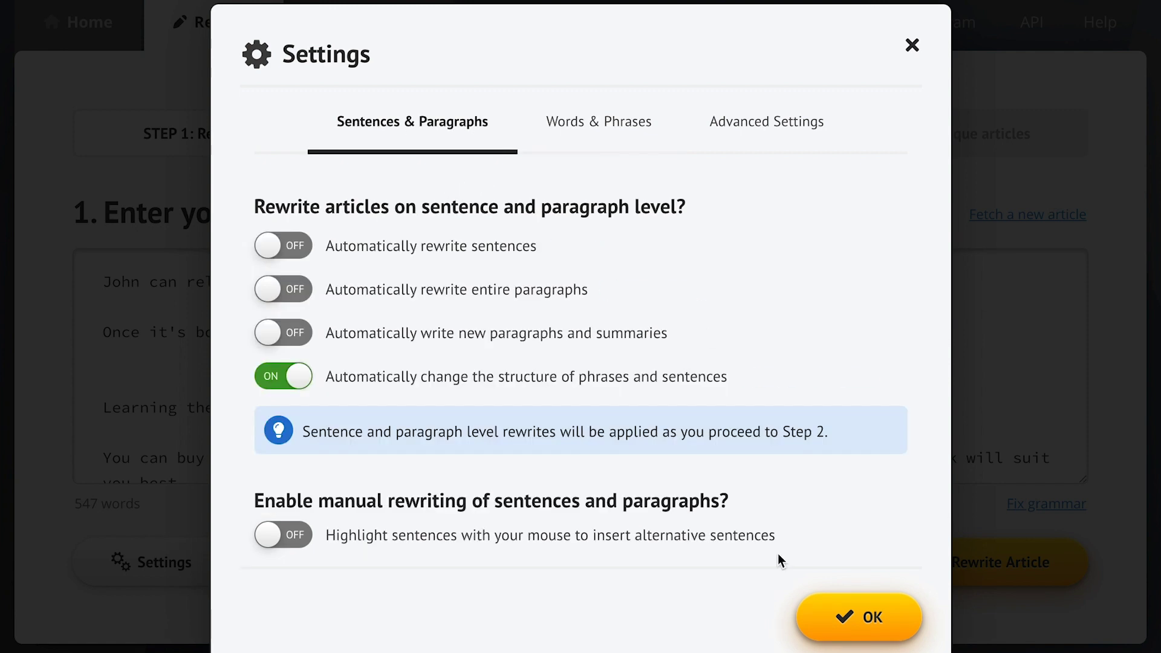
left_click(874, 617)
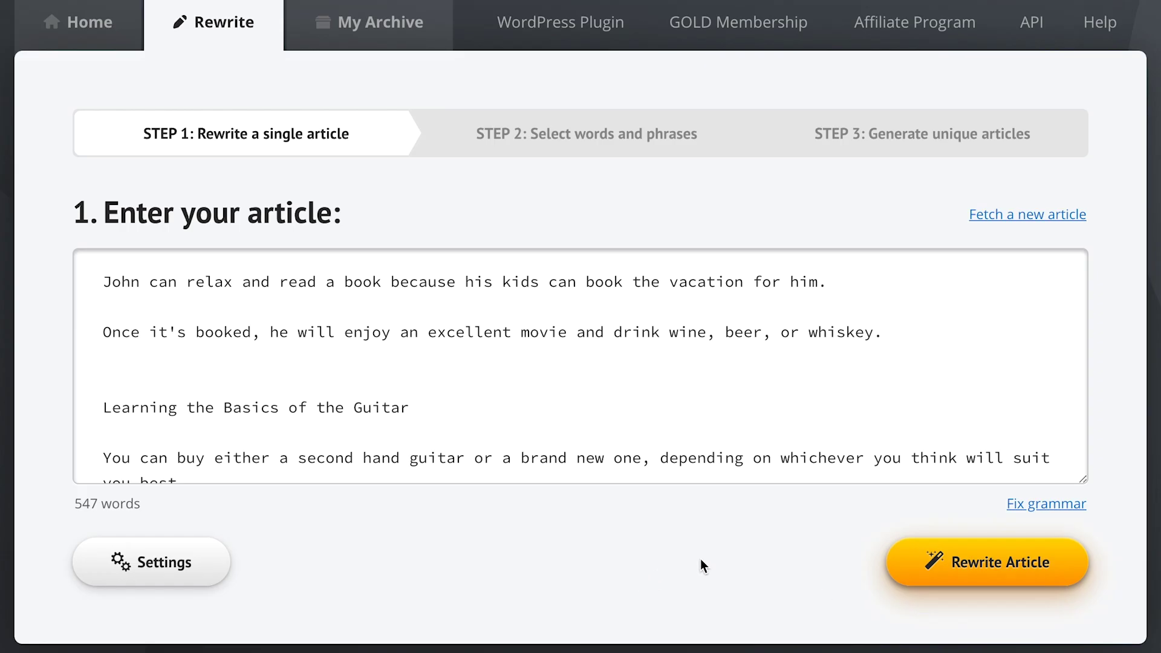
Rewrite the article and add 'novel' and 'make a reservation for' as synonyms of book.
left_click(993, 569)
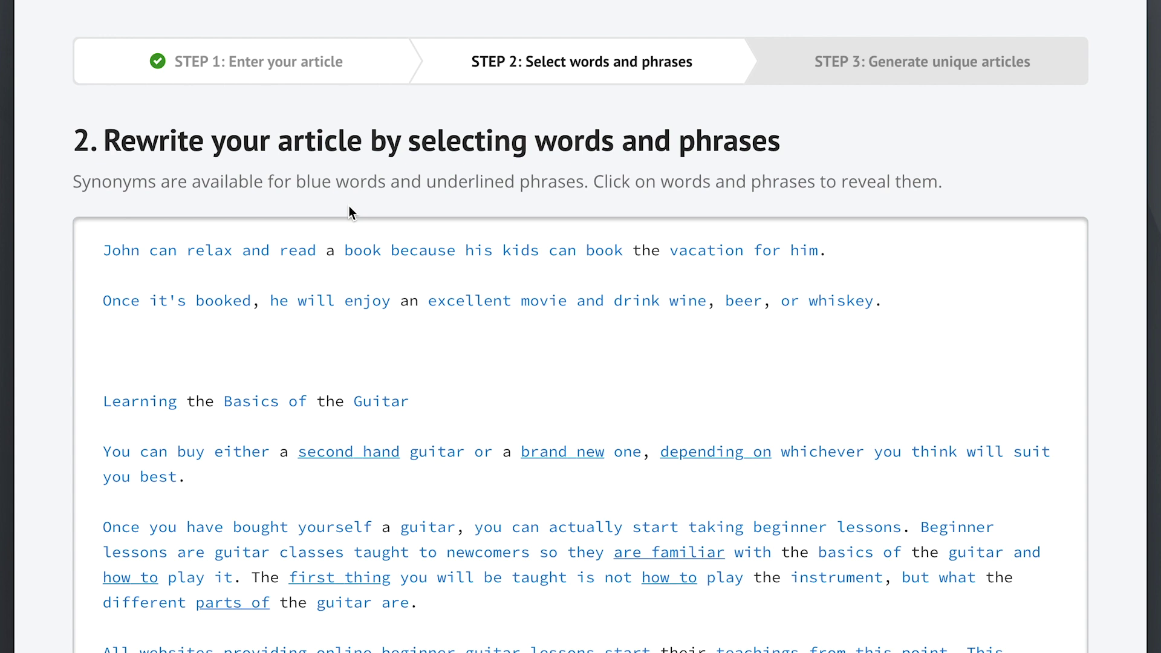
left_click(365, 254)
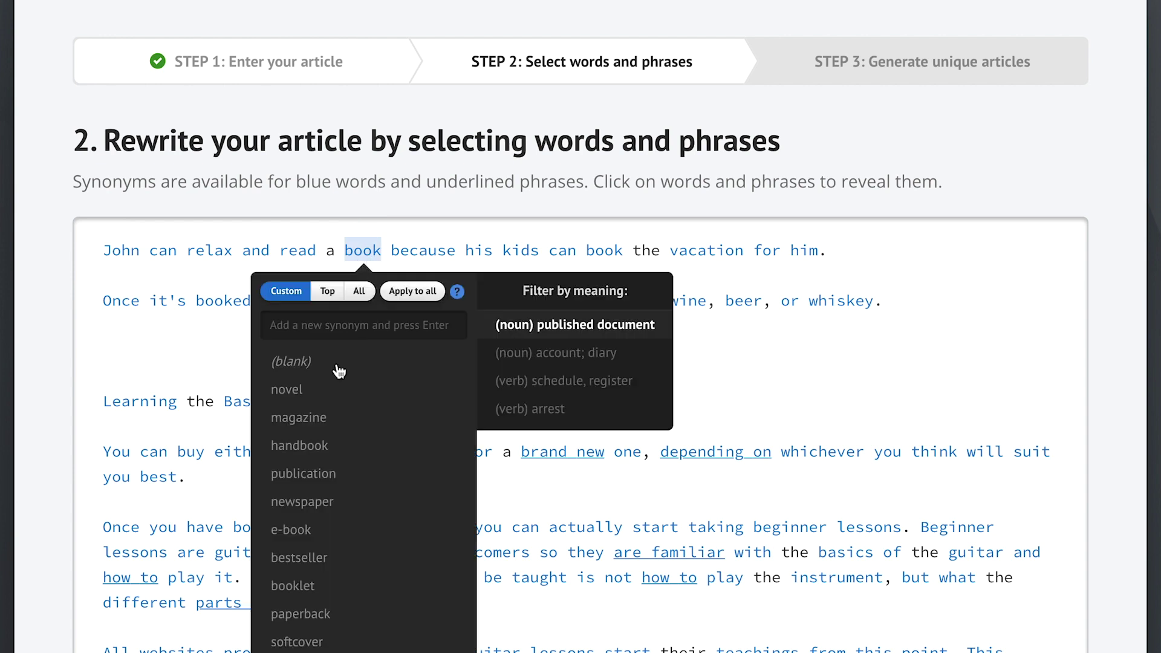
left_click(332, 393)
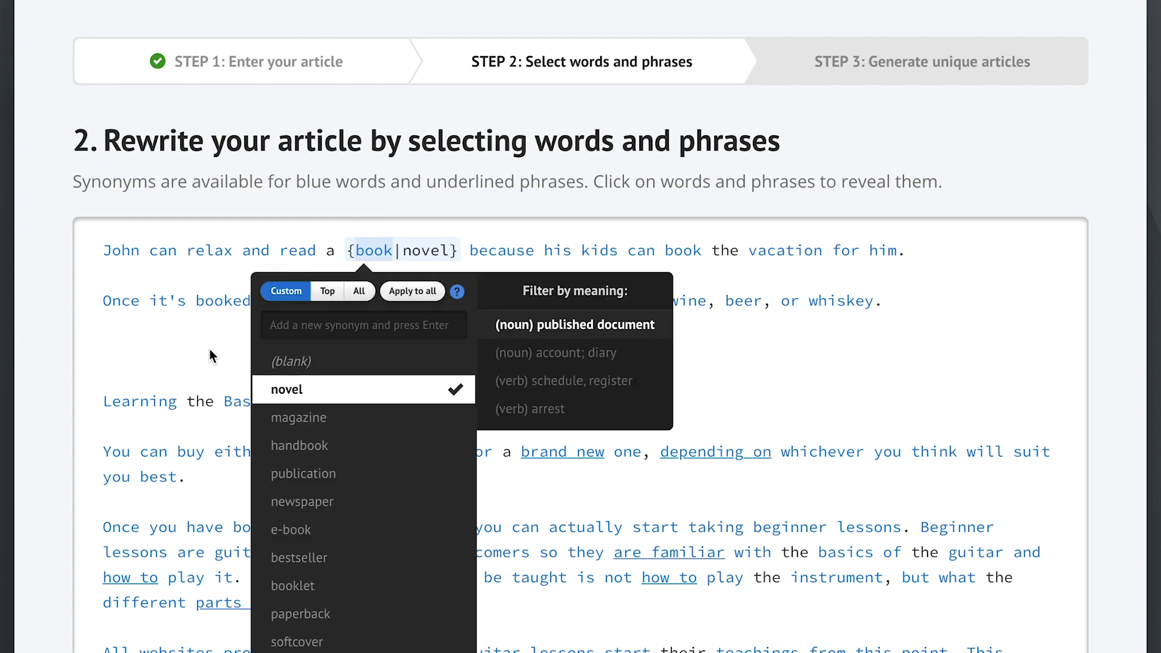
left_click(686, 250)
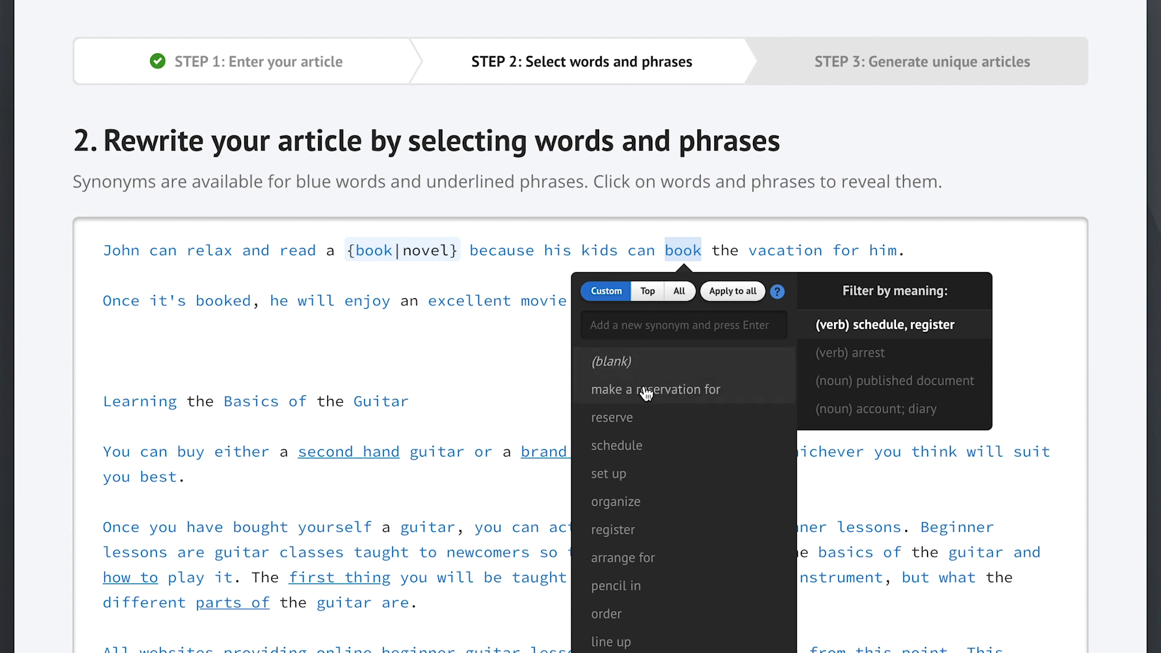
left_click(612, 390)
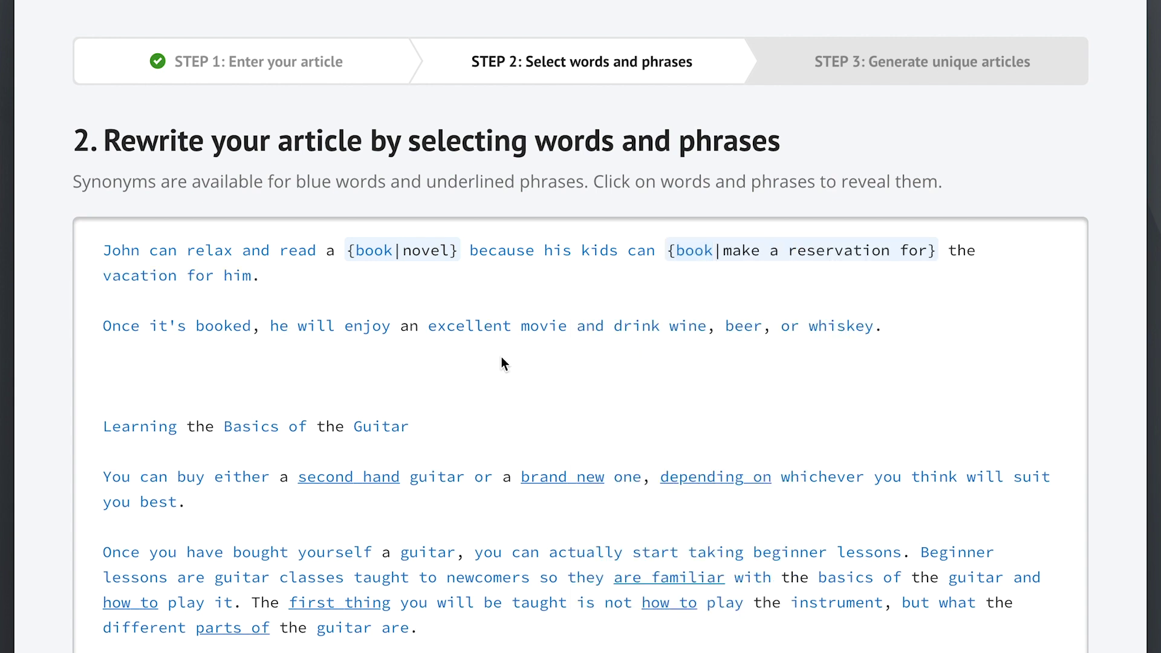
Add 'is able to' and 'are able to' as alternatives for the two instances of can.
left_click(164, 250)
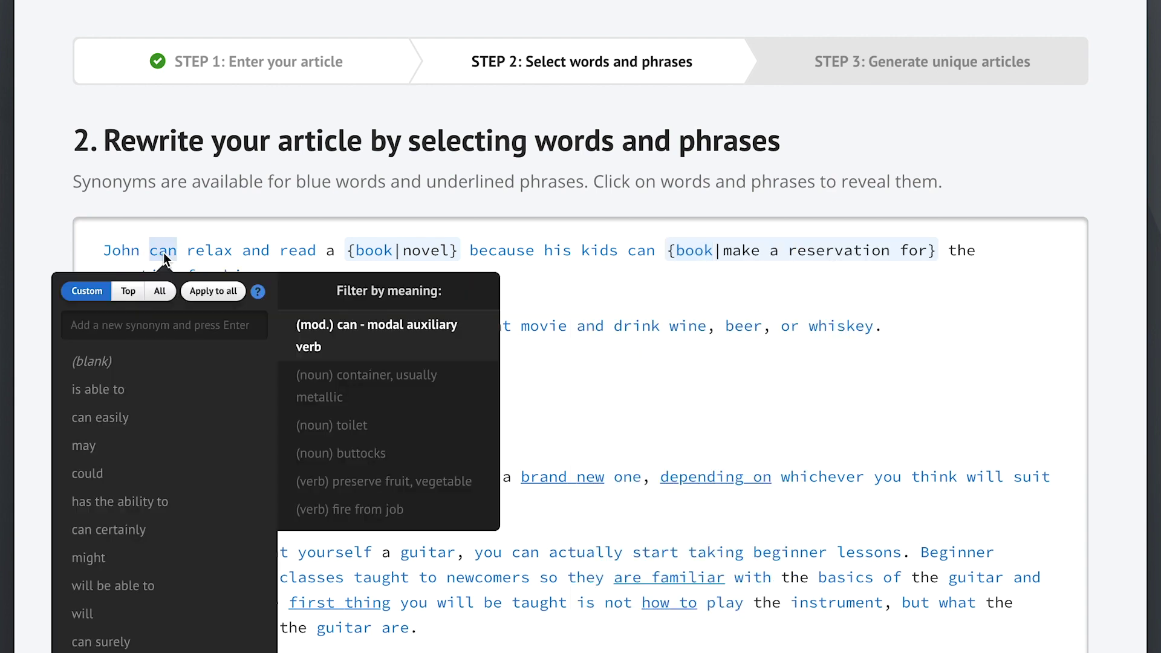
left_click(154, 388)
left_click(557, 387)
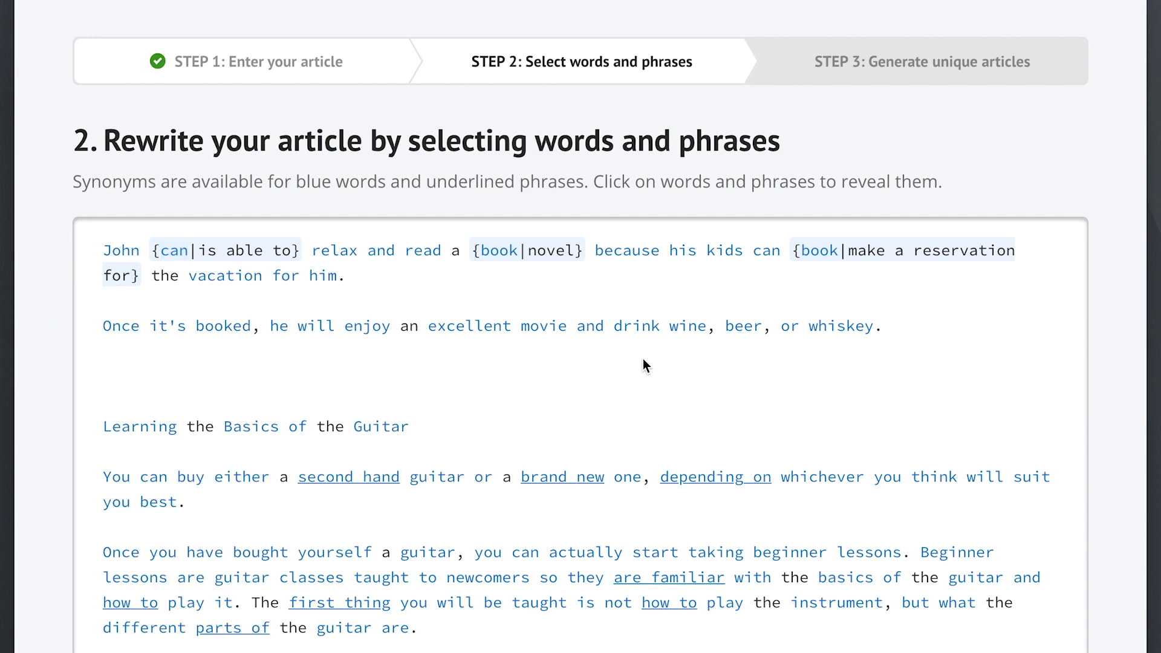
left_click(767, 250)
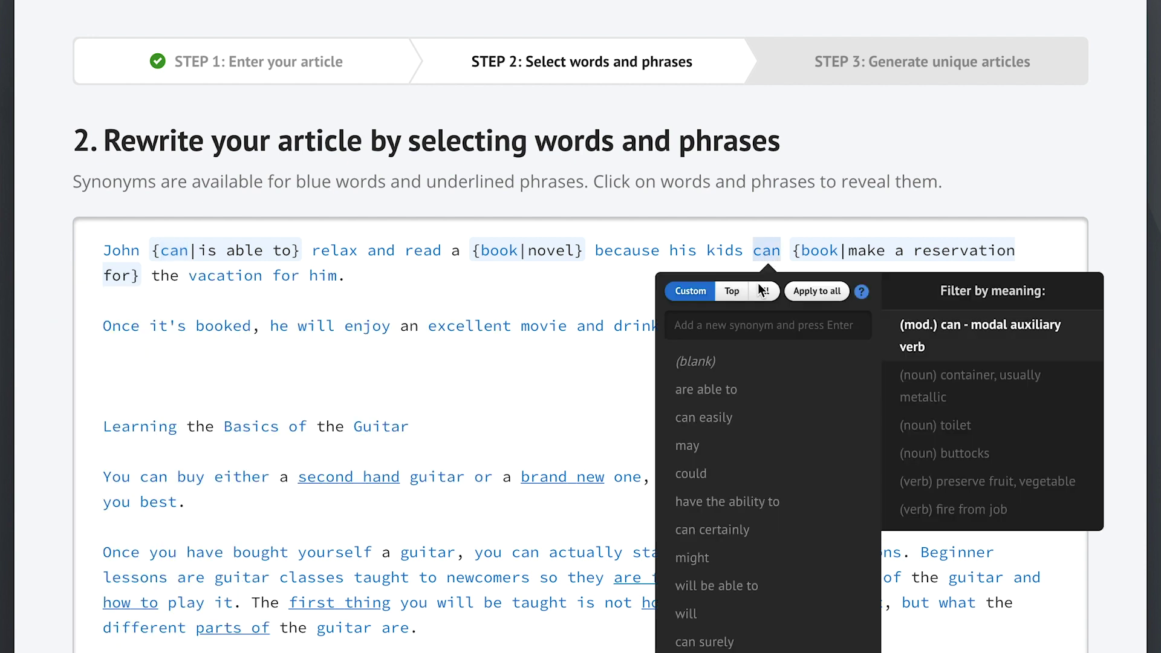
left_click(723, 389)
left_click(555, 395)
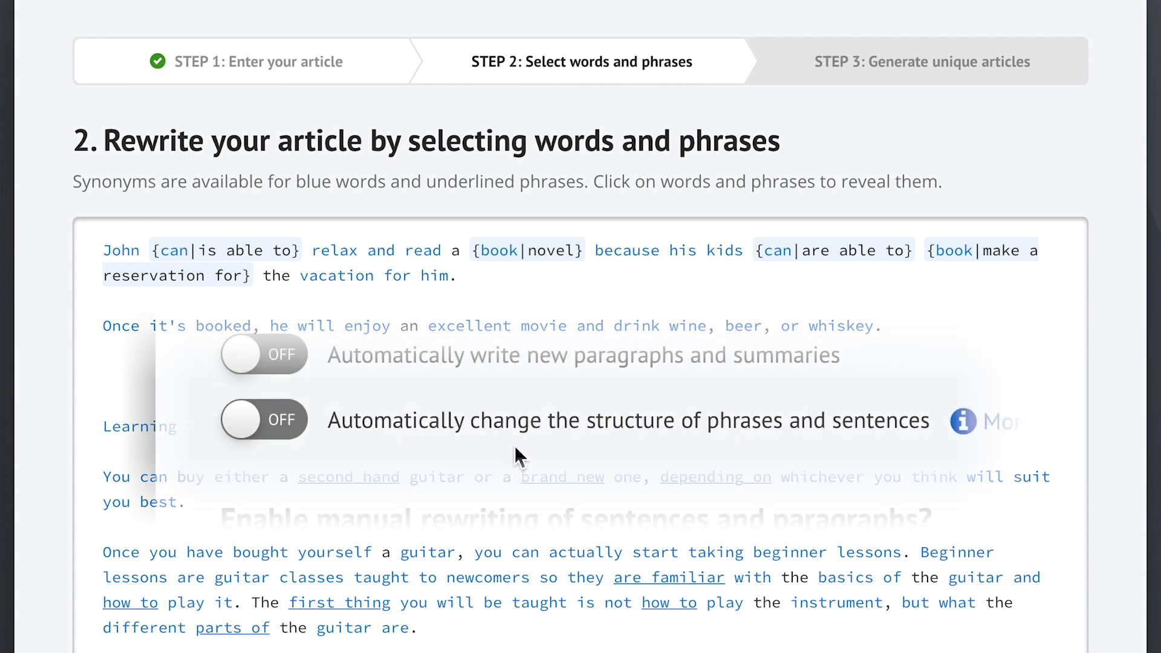
Switch on automatic phrase and sentence restructuring to produce reordered sentence variants.
left_click(471, 431)
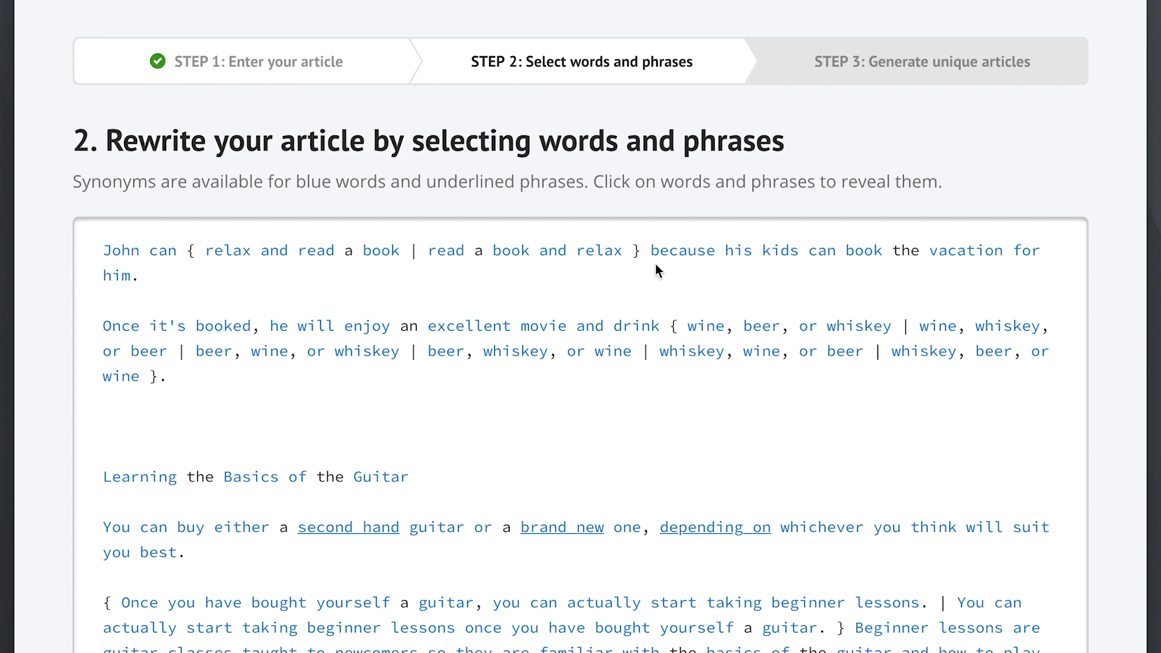
Show the synonym suggestions for 'wine' in the drinks sentence.
left_click(707, 325)
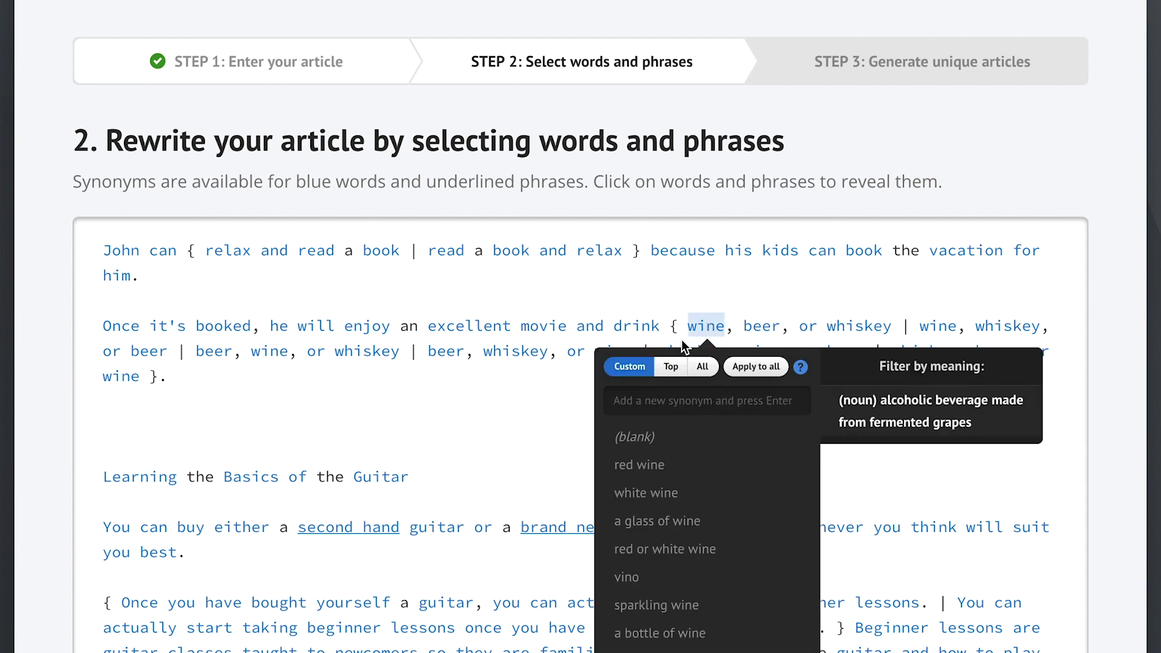
Give wine its top synonyms plus 'sparkling wine' and apply them to all seven instances.
left_click(702, 367)
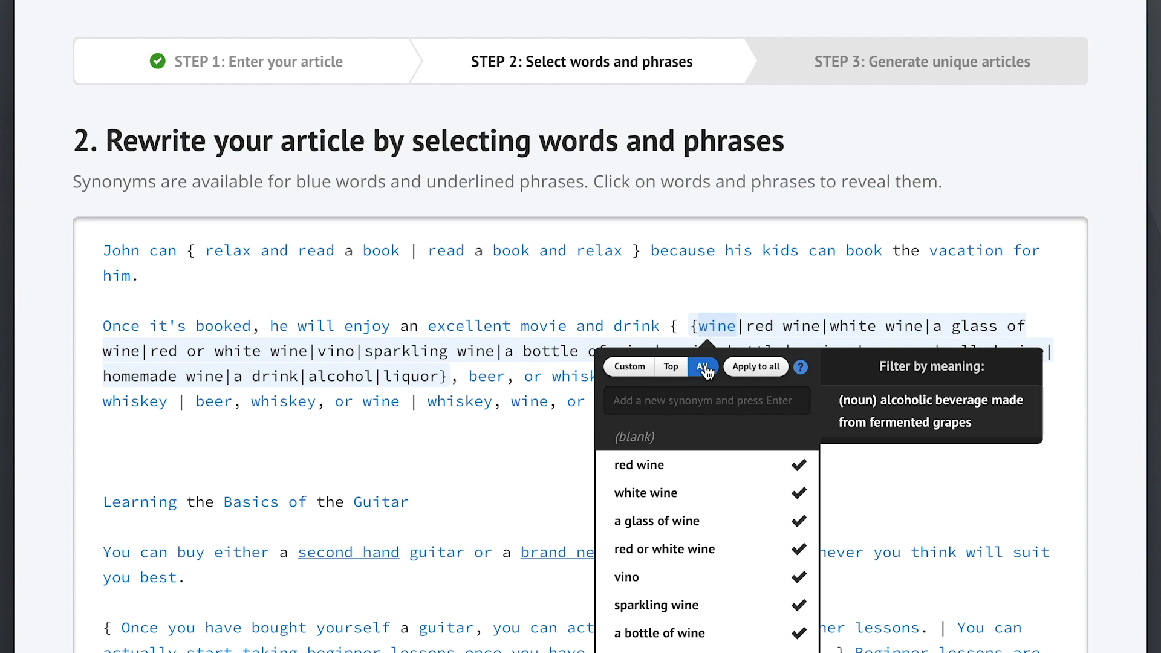
left_click(672, 367)
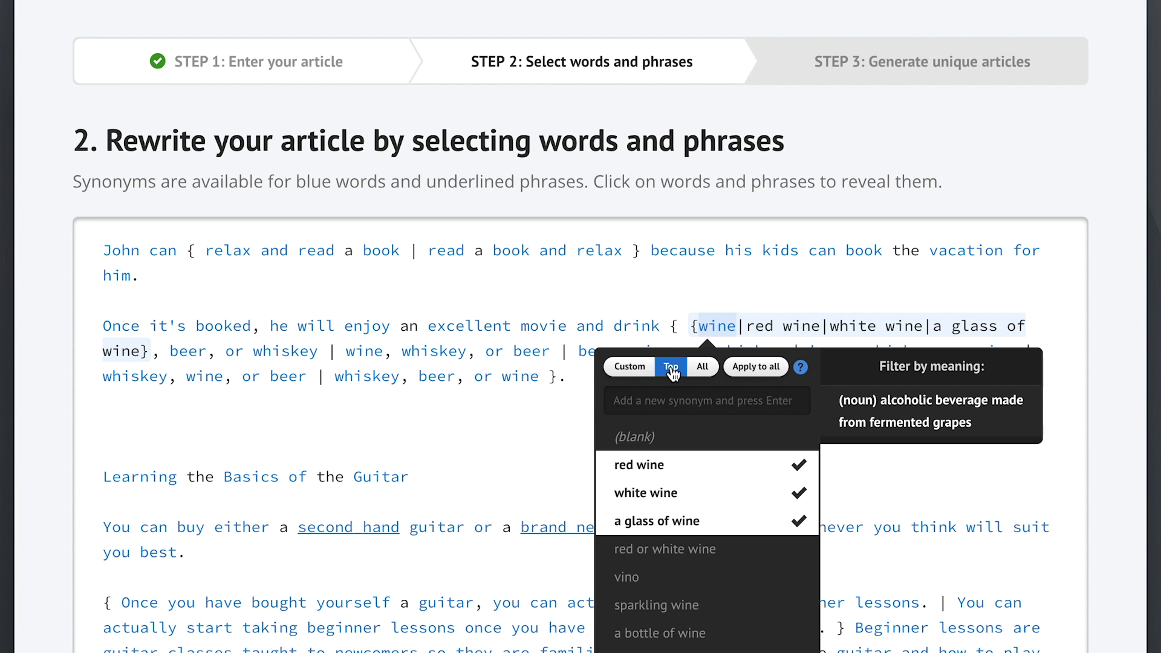
left_click(695, 608)
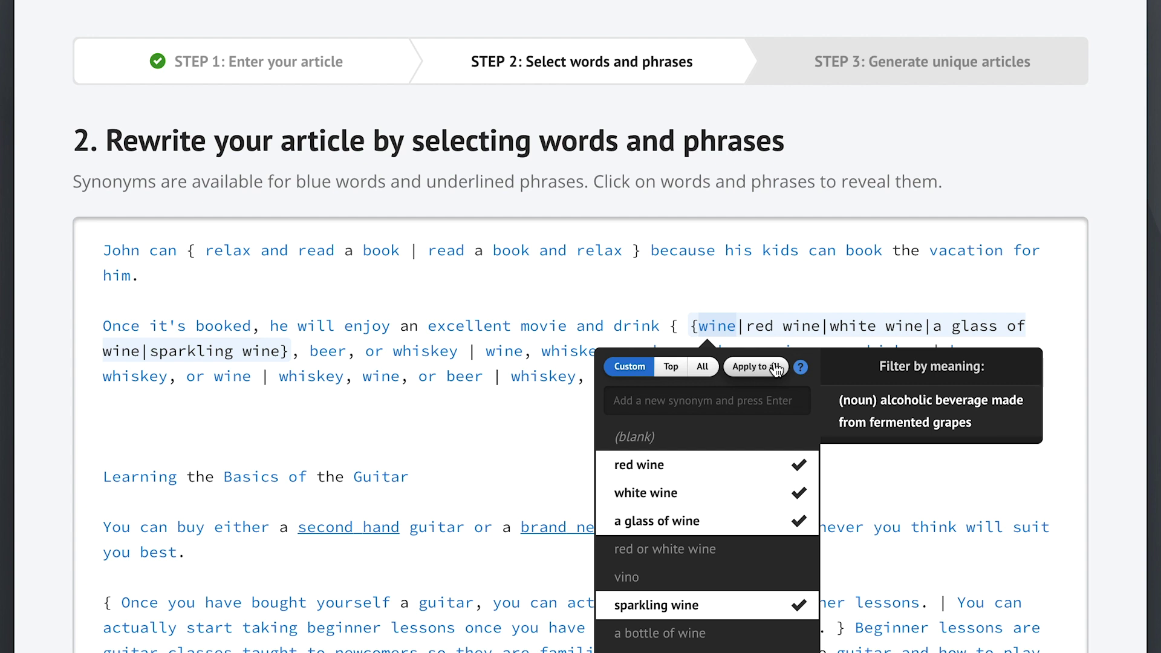
left_click(753, 368)
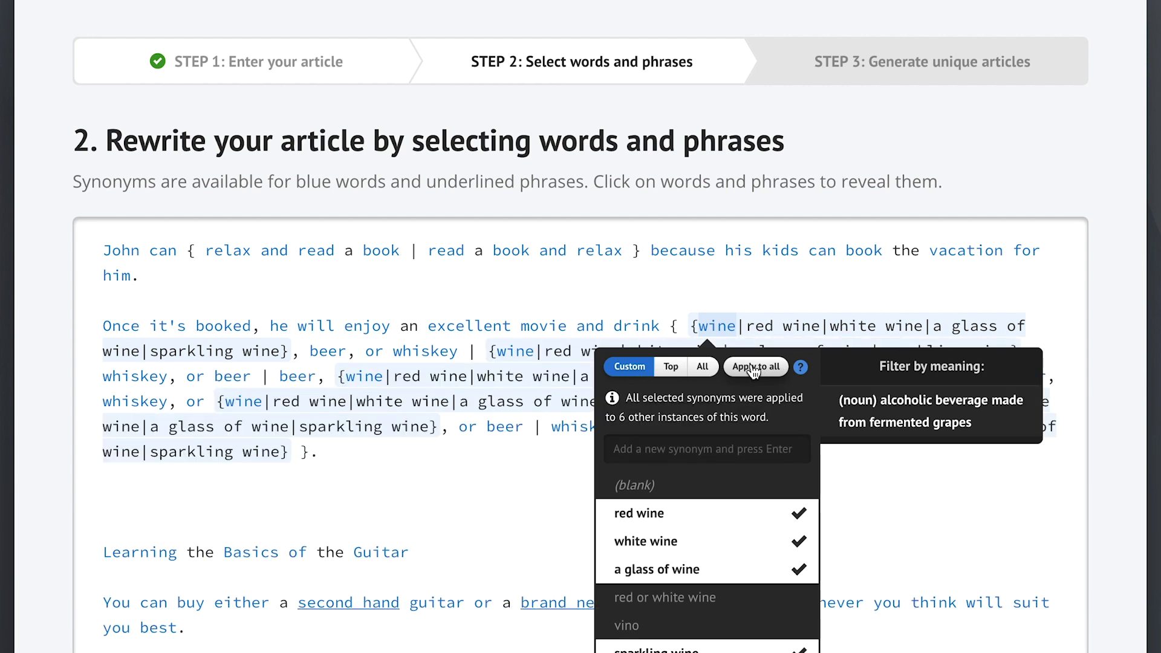
left_click(508, 487)
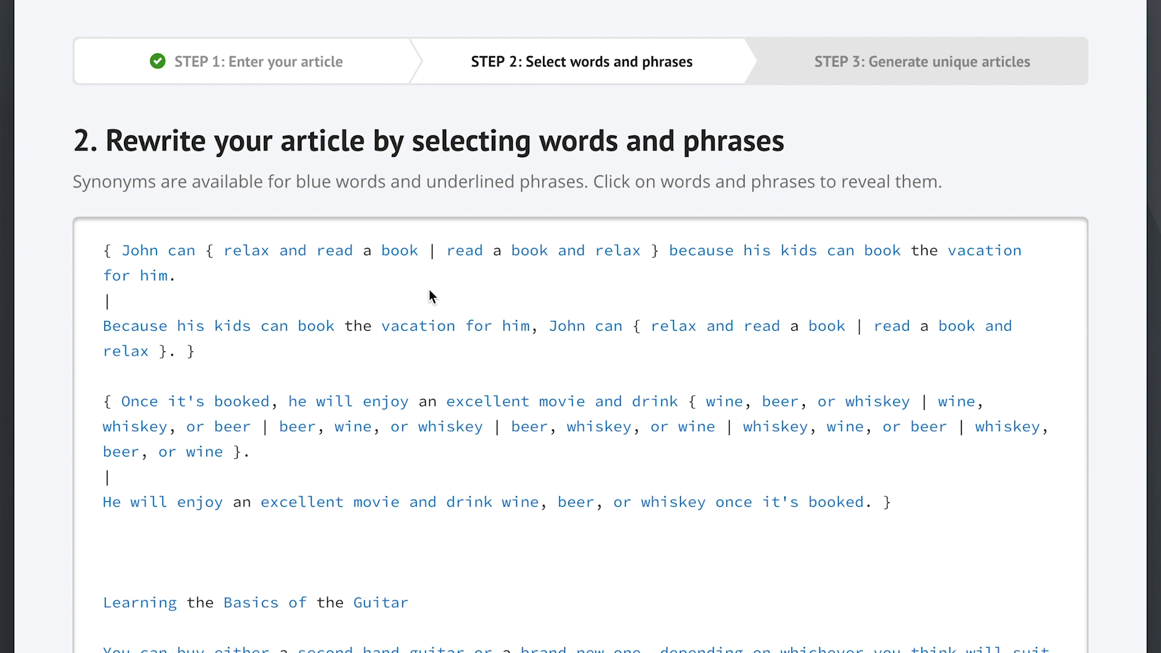
Scroll to the article's end to see 63% uniqueness and 8,192 possible versions.
scroll(1048, 536, "down", 10)
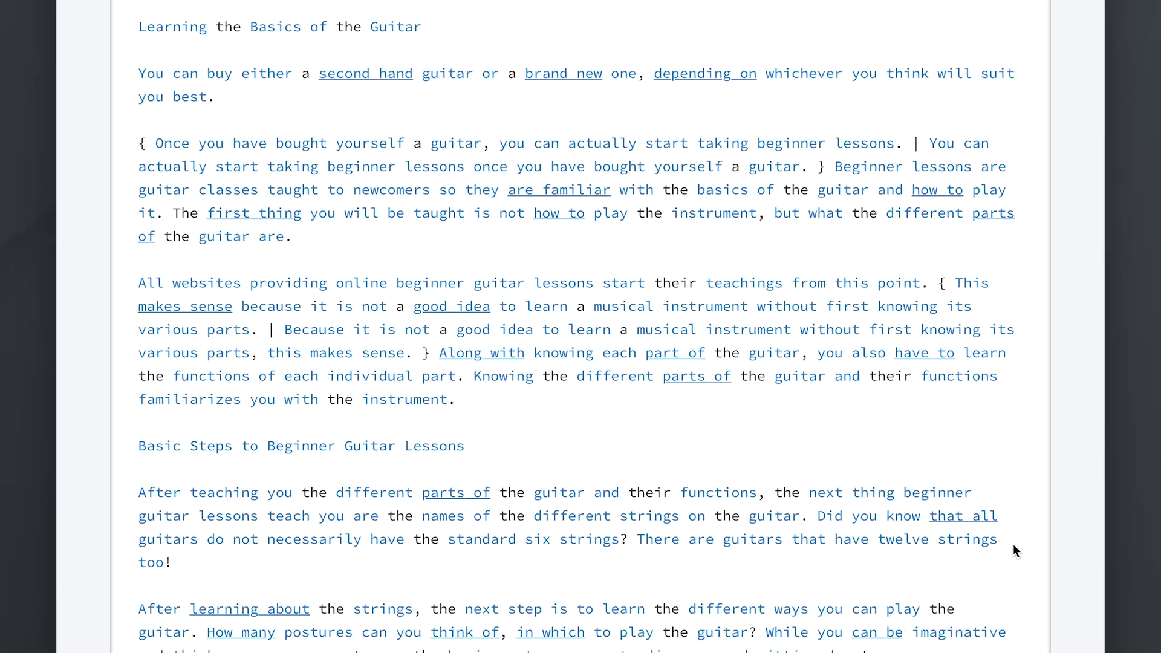
scroll(1014, 543, "down", 10)
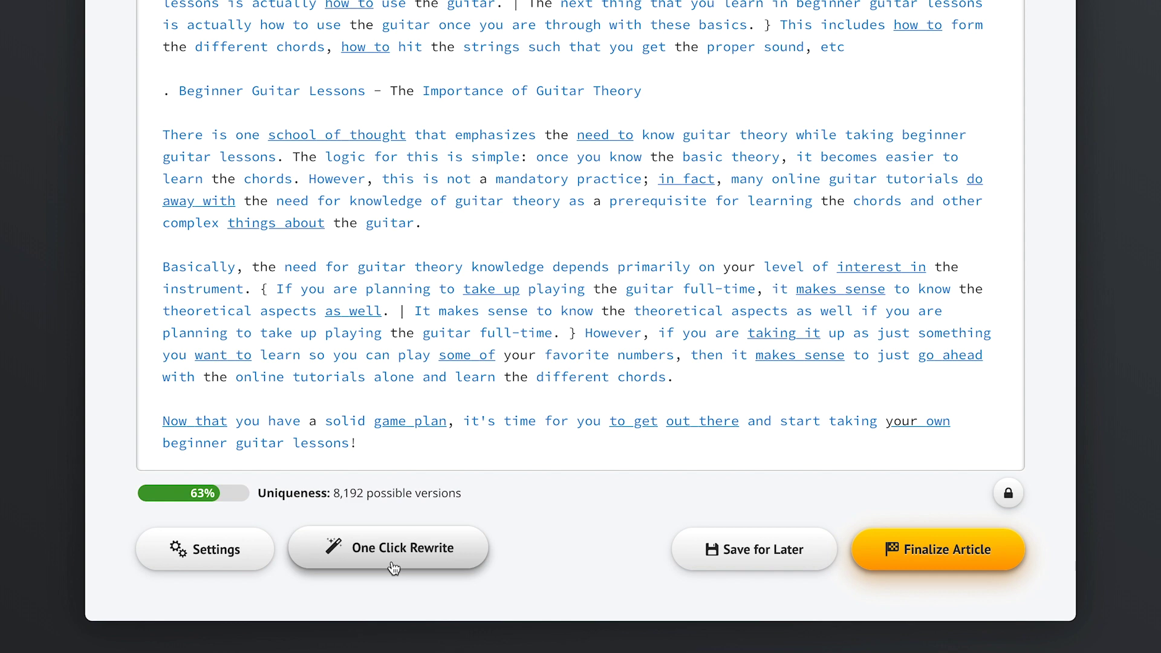
Try the readability slider's extremes and leave it on Recommended.
left_click(226, 558)
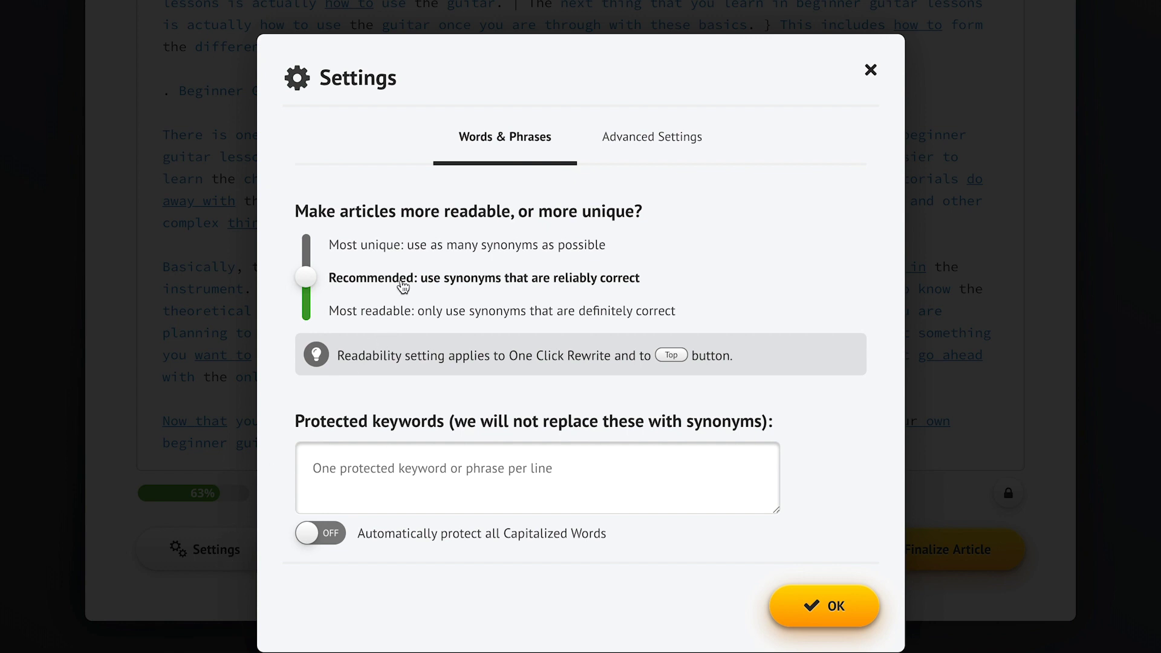
left_click(358, 248)
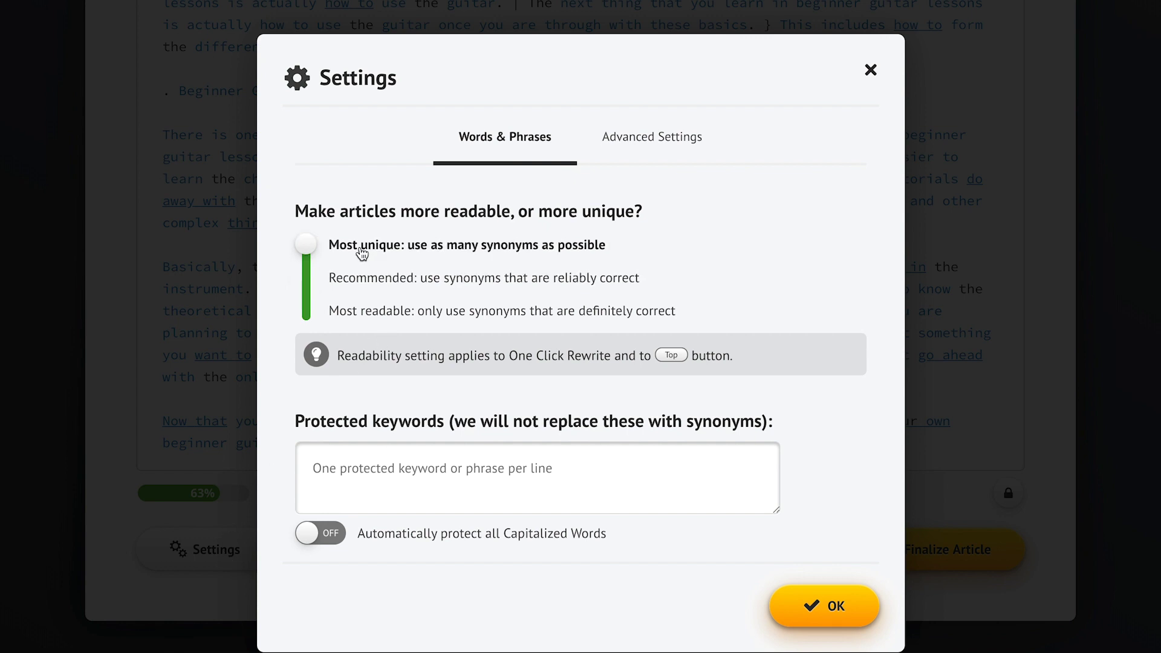
left_click(373, 319)
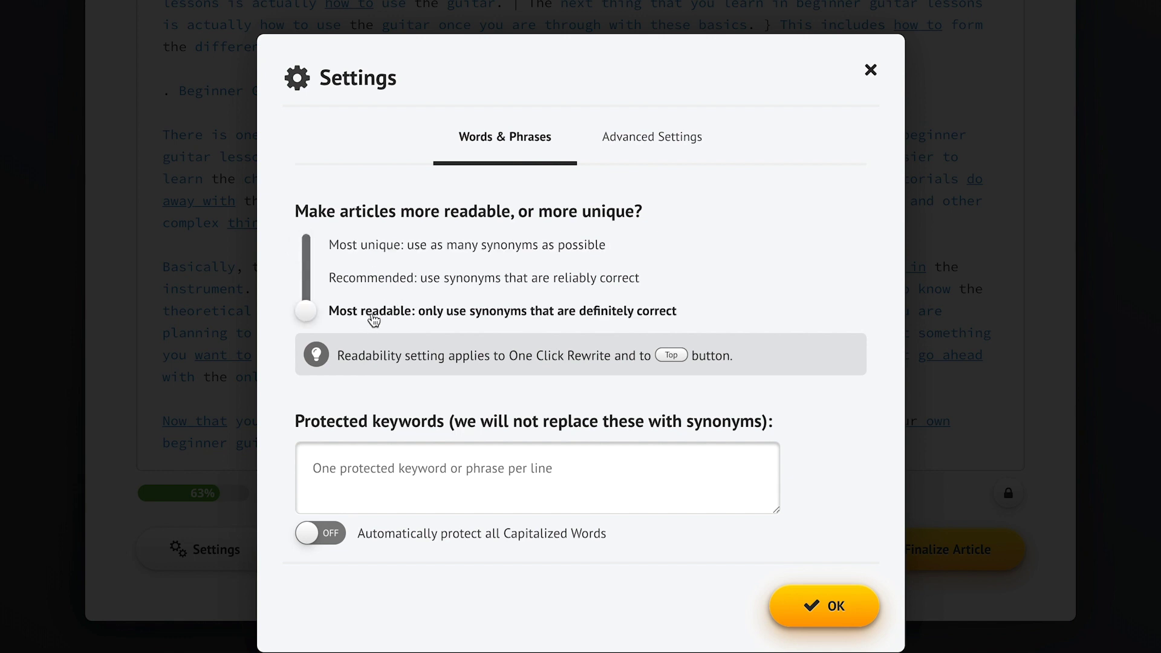
left_click(464, 286)
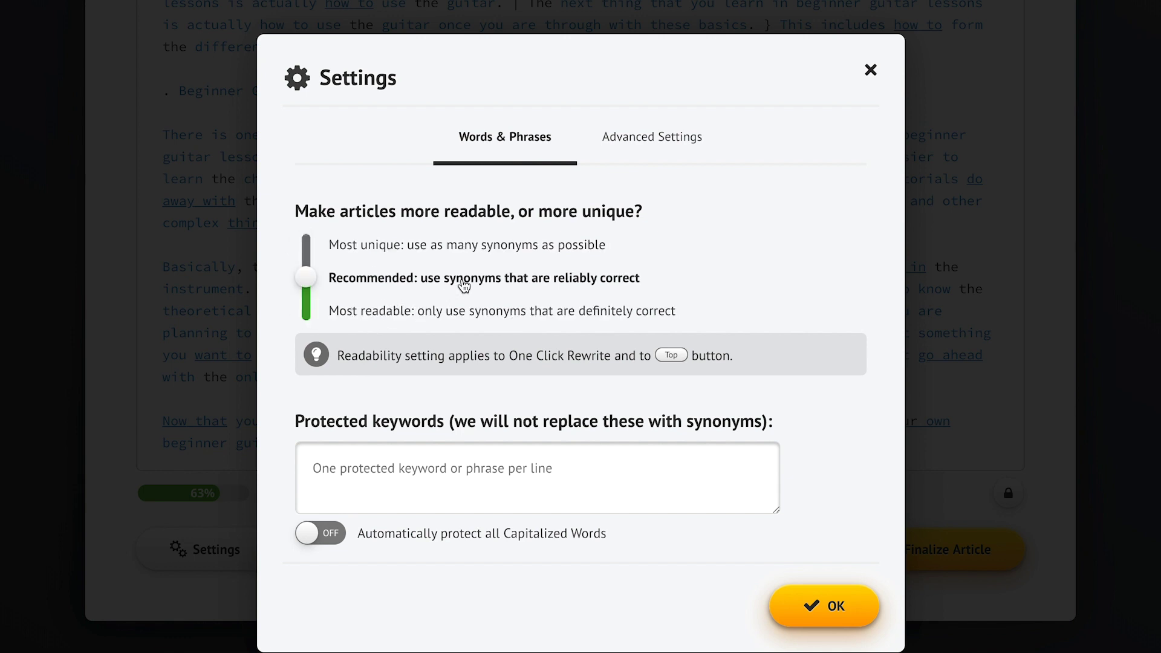
Protect the keyword 'Big Burgers' and all capitalized words automatically, then save the settings.
left_click(353, 471)
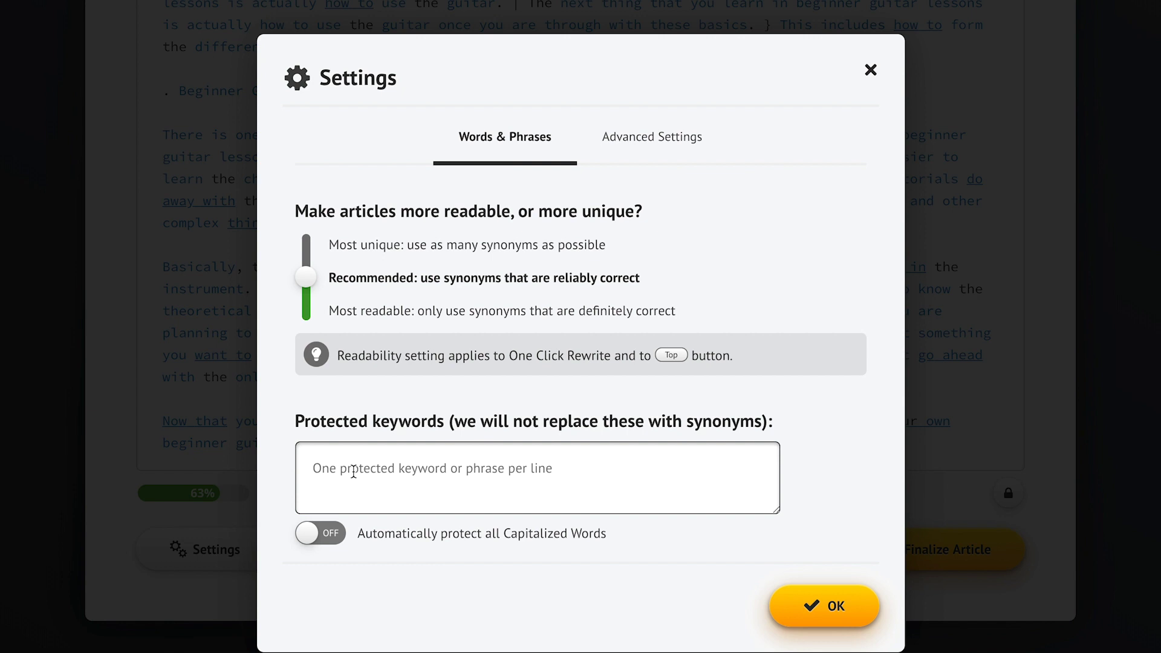
type("Big Burgers")
left_click(824, 455)
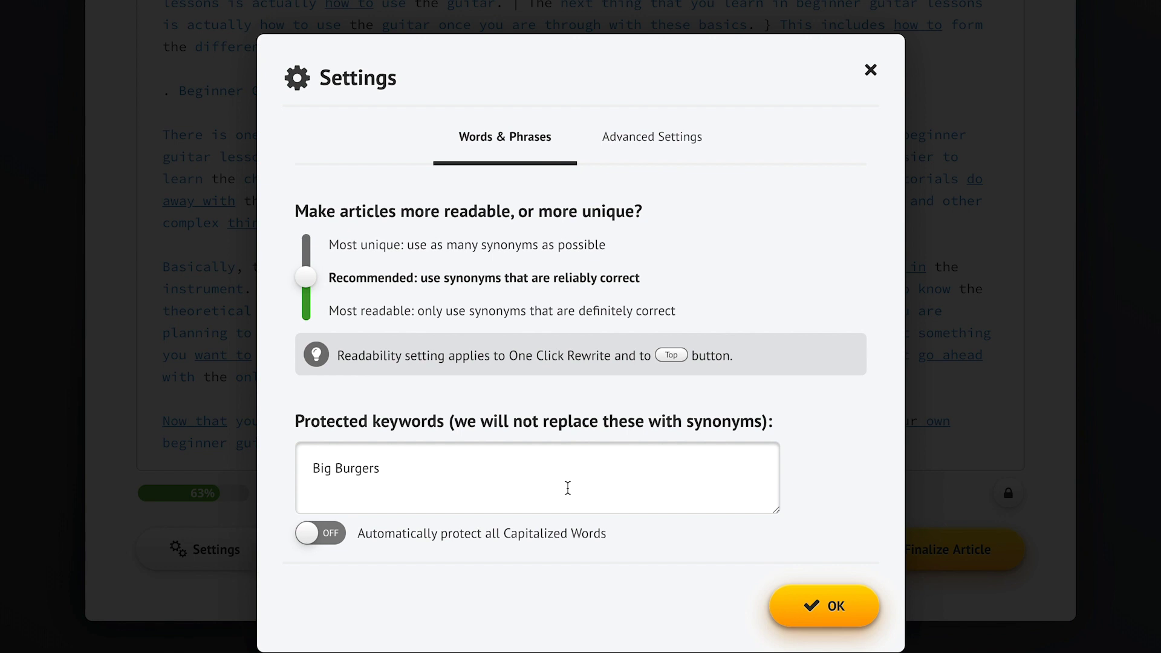
left_click(319, 544)
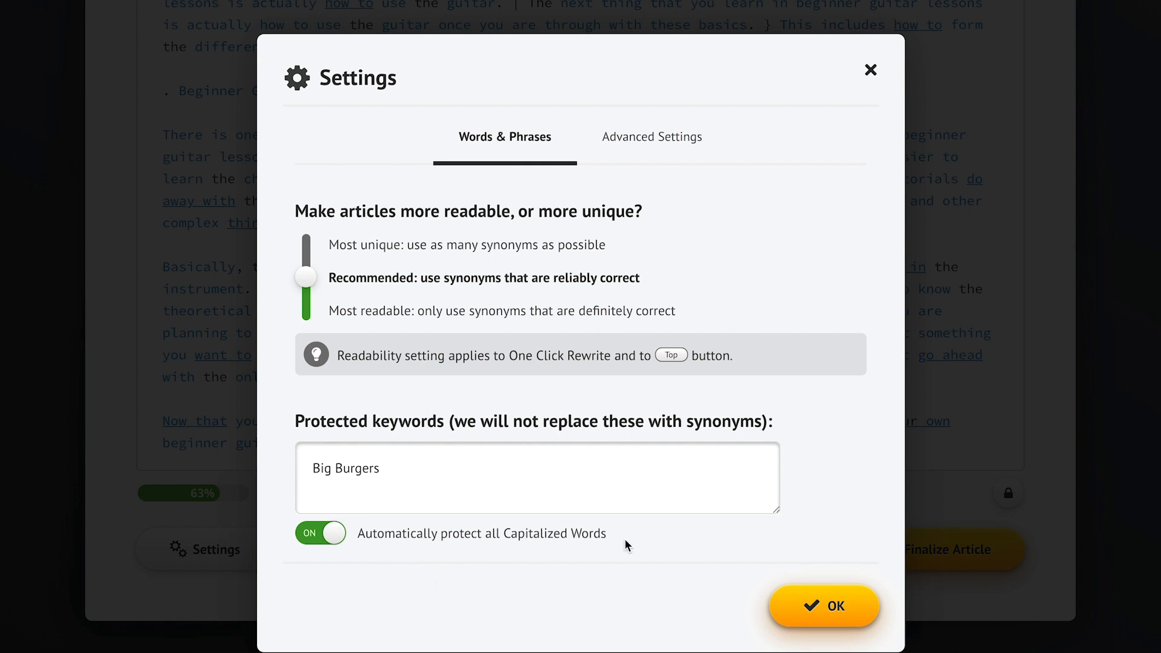
left_click(825, 605)
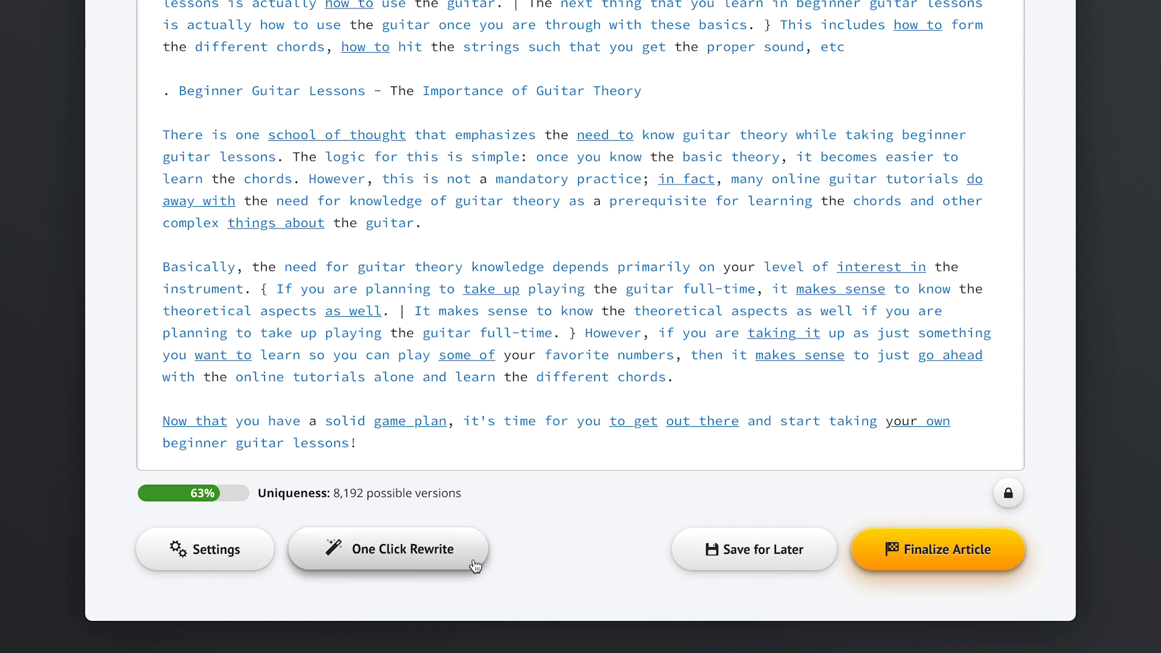
Run One Click Rewrite to reach 99% uniqueness, then finalize the article into Step 3.
left_click(385, 555)
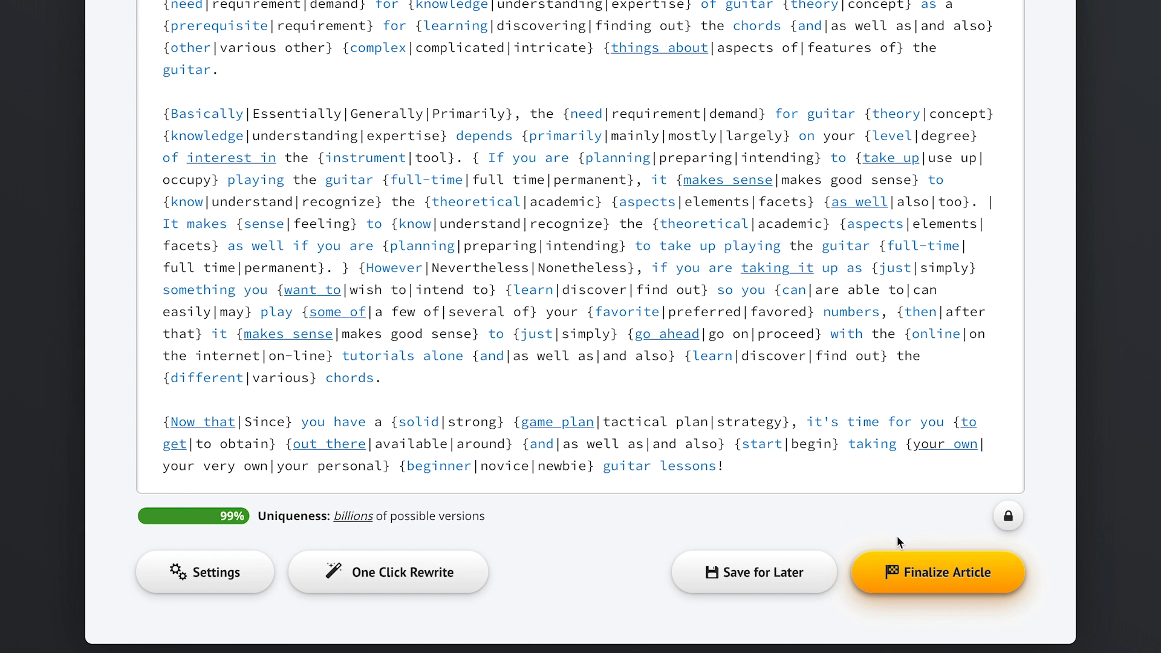
left_click(941, 584)
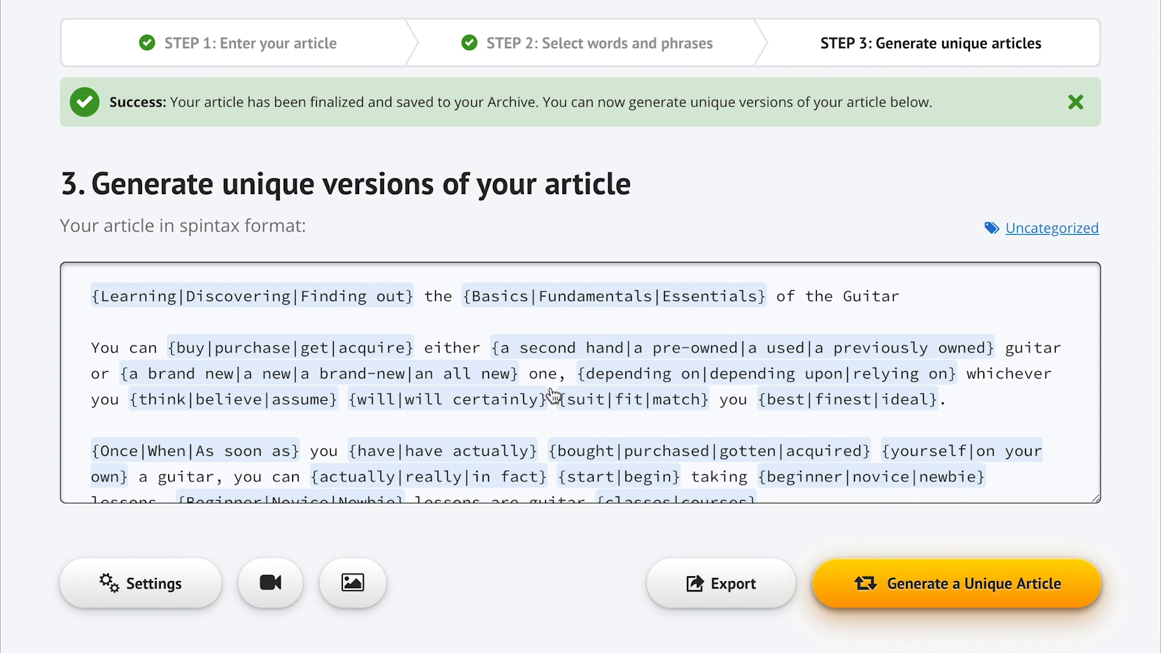
Highlight and deselect the word 'spintax' in the subtitle, then scroll below the spintax box.
double_click(216, 226)
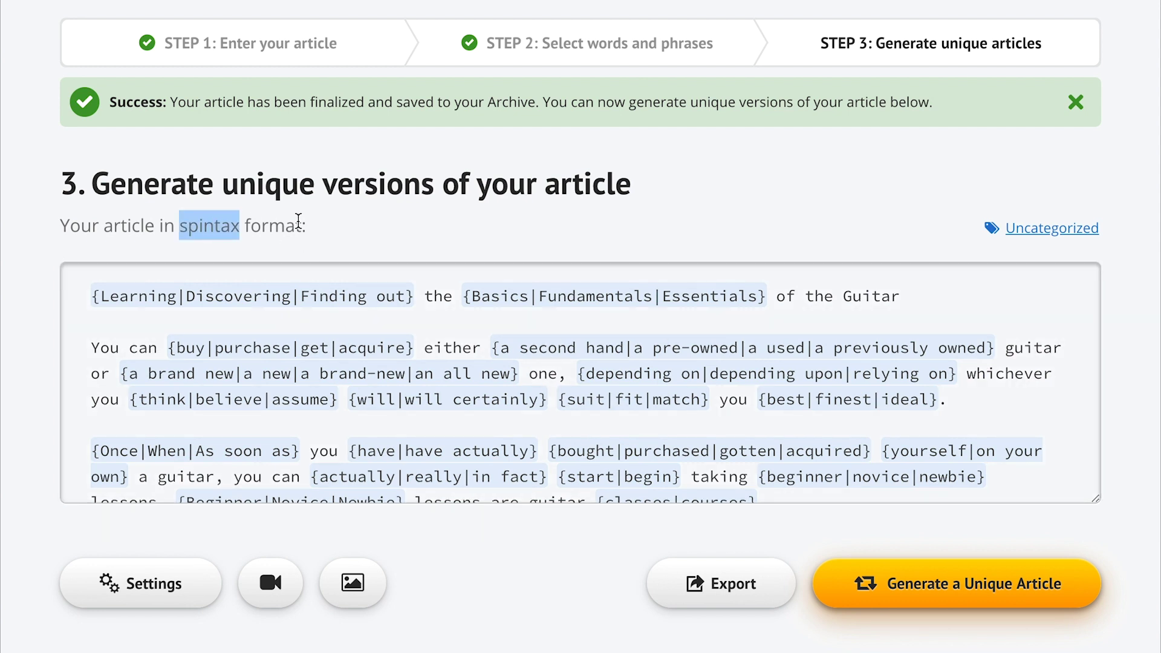
left_click(366, 222)
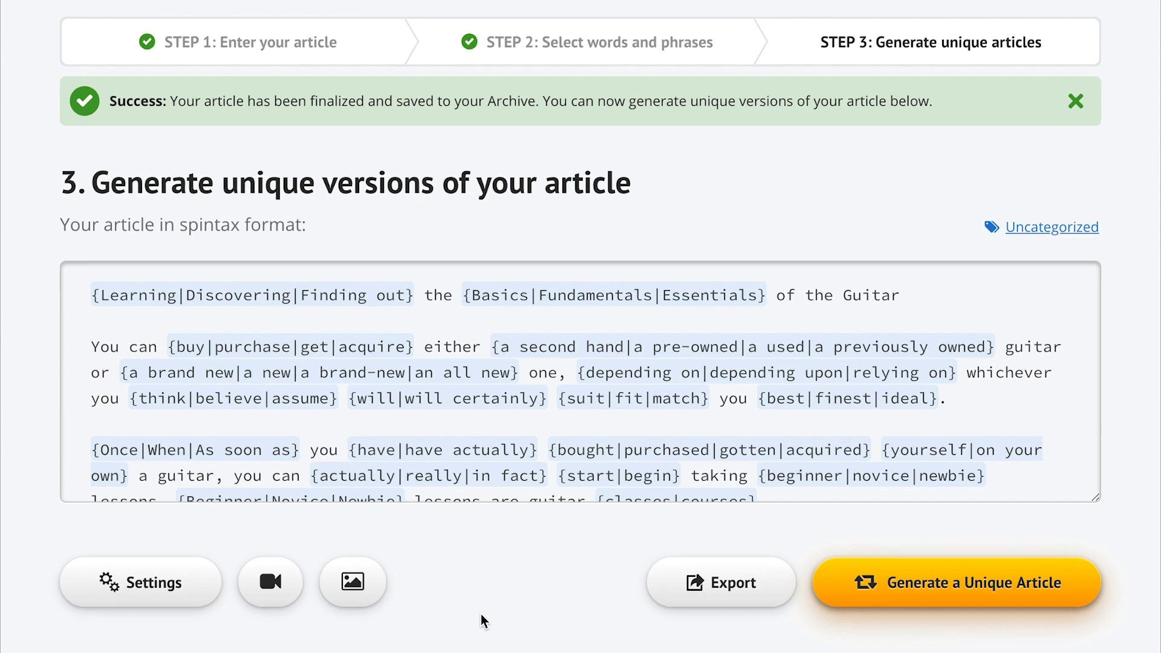
scroll(481, 615, "down", 3)
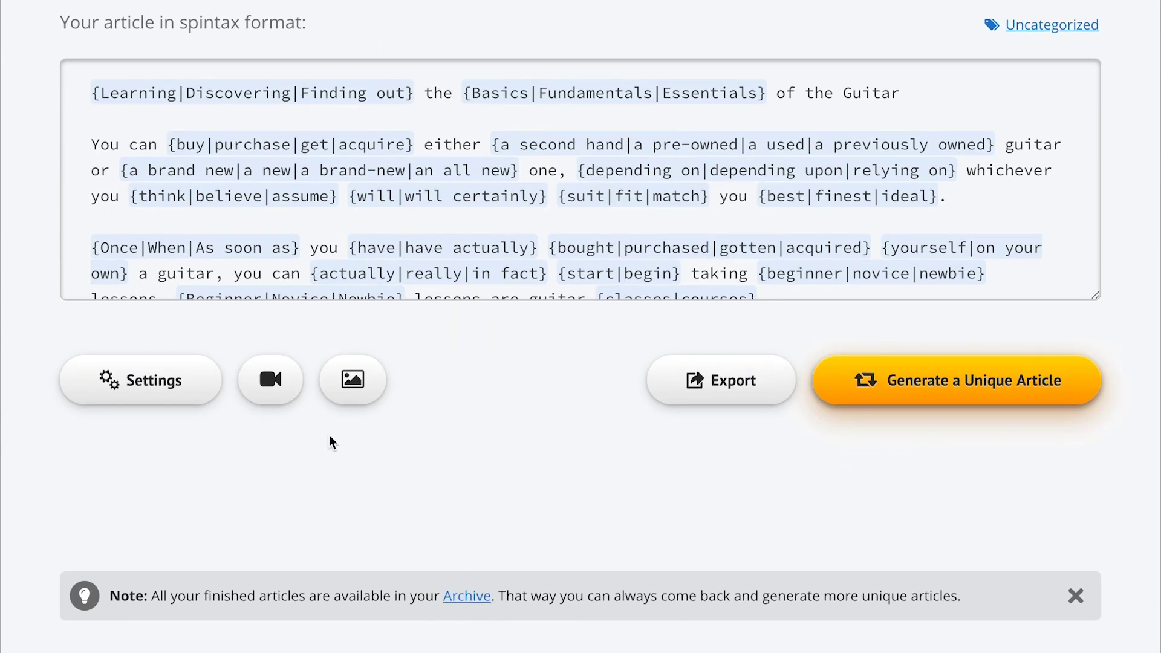
Search YouTube videos for 'guitar lessons'.
left_click(271, 390)
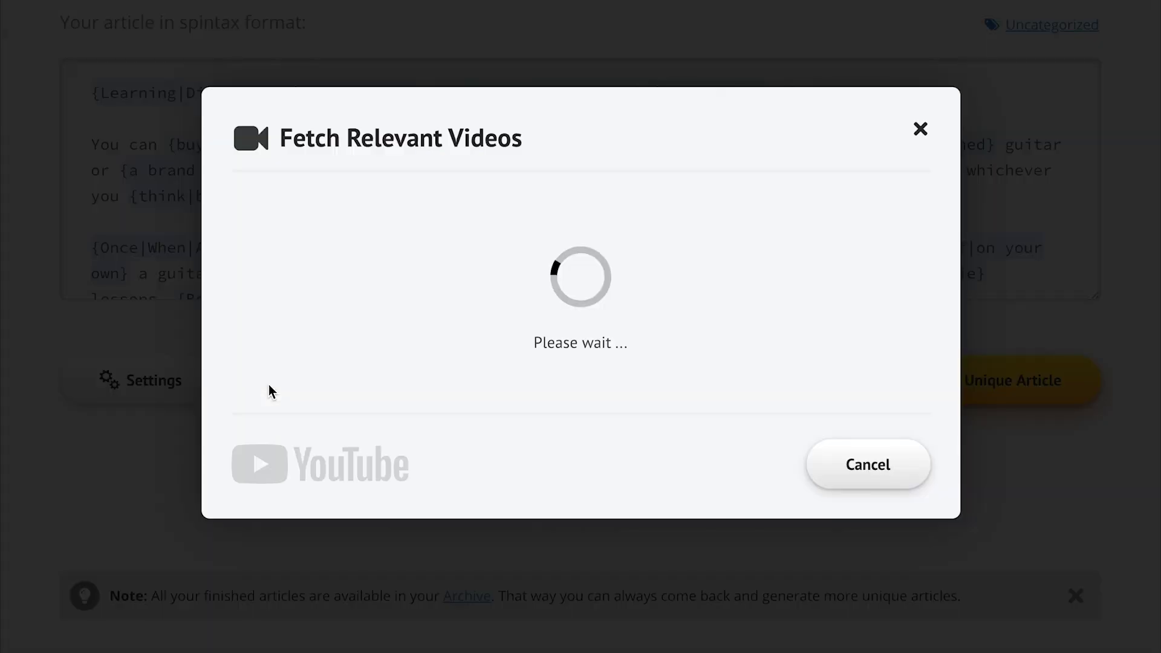
type("guitar lessons")
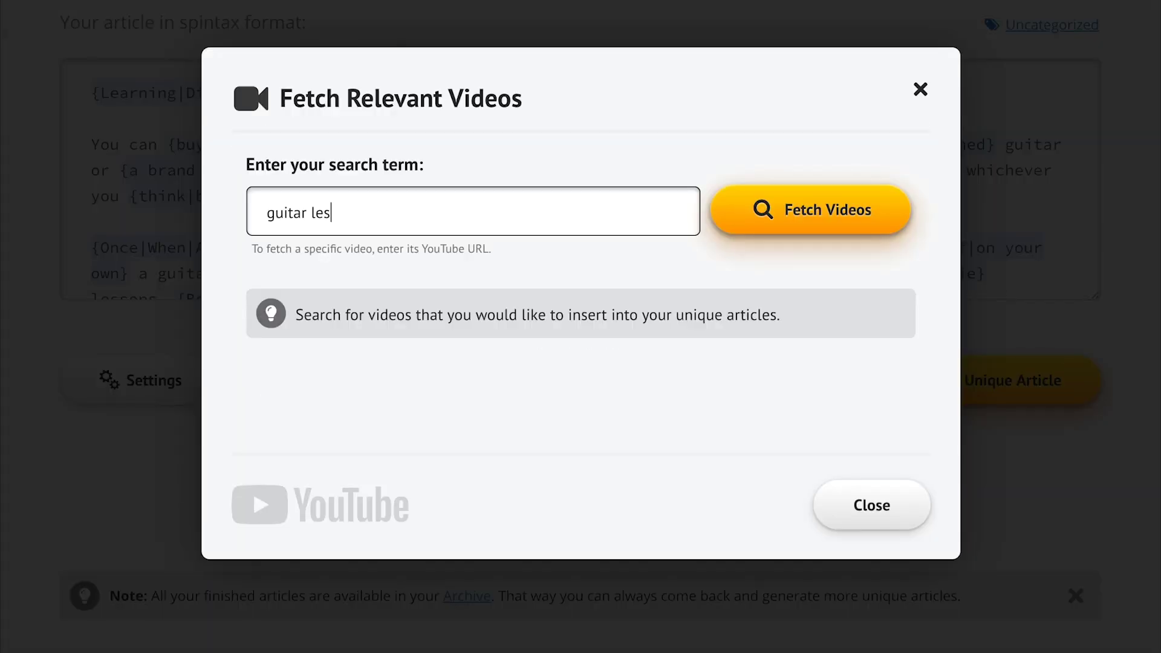
left_click(792, 231)
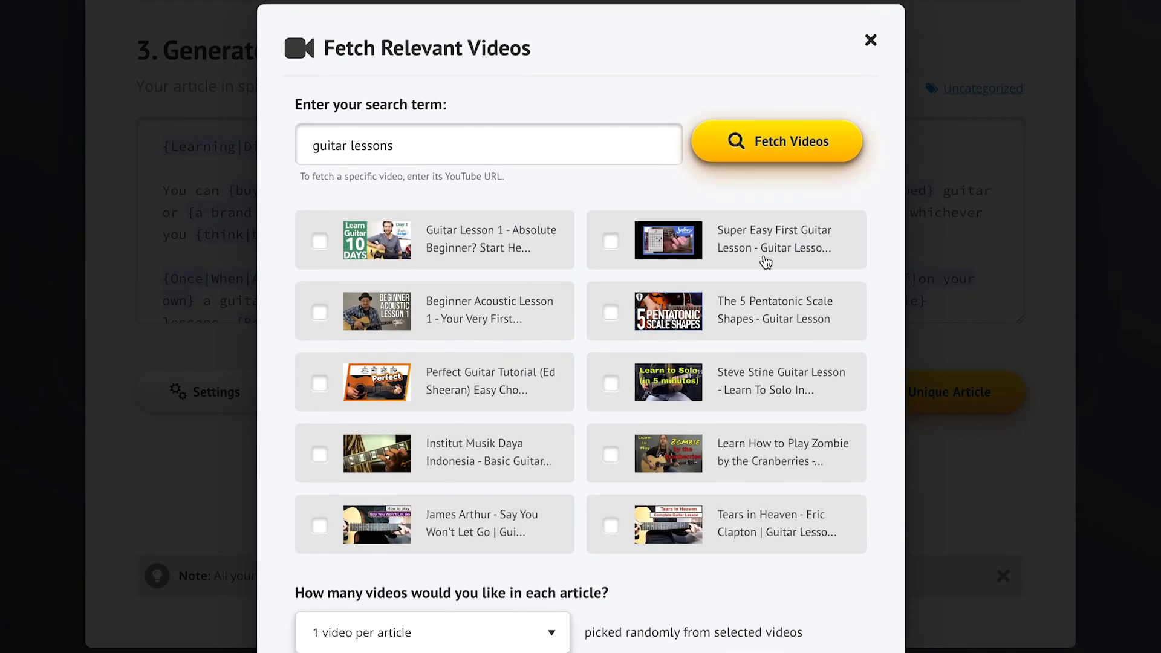
Tick four lesson videos, including beginner acoustic, Zombie and Tears in Heaven, with 2 videos per article.
left_click(510, 262)
left_click(522, 313)
left_click(697, 455)
left_click(728, 531)
scroll(802, 606, "down", 4)
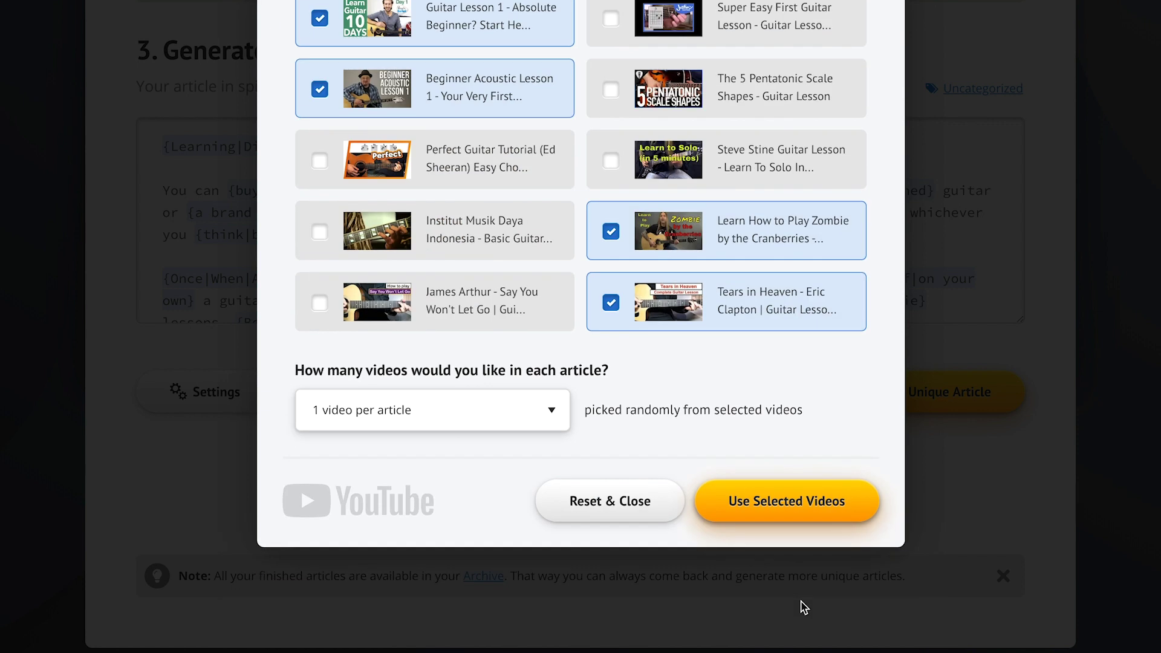
left_click(450, 410)
left_click(460, 426)
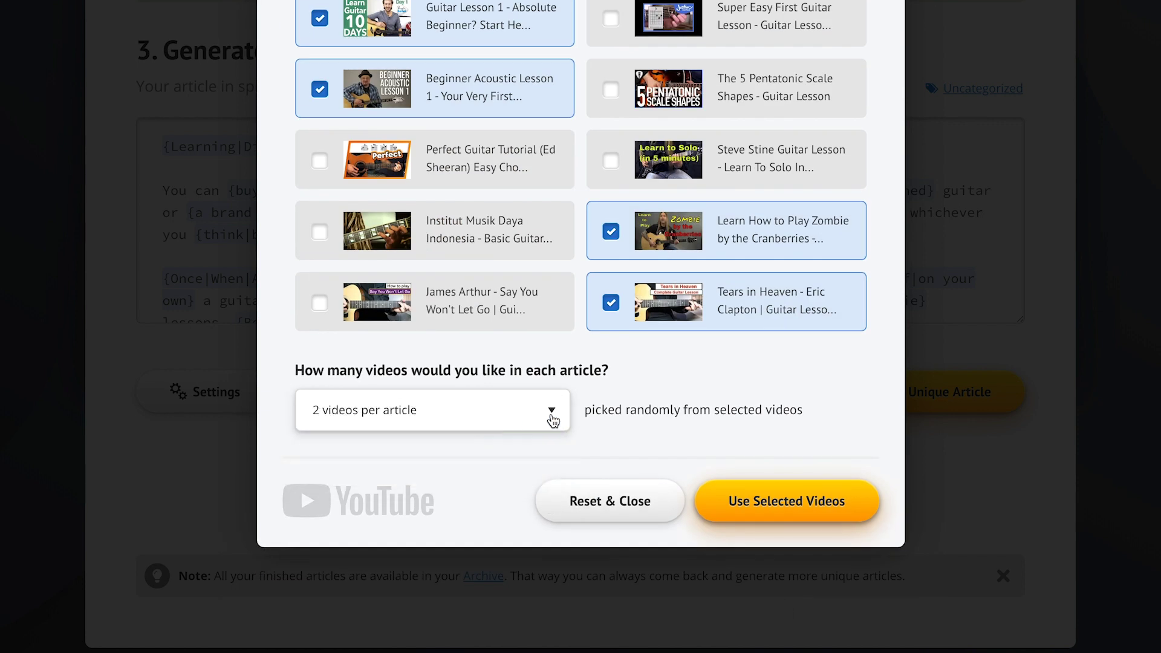